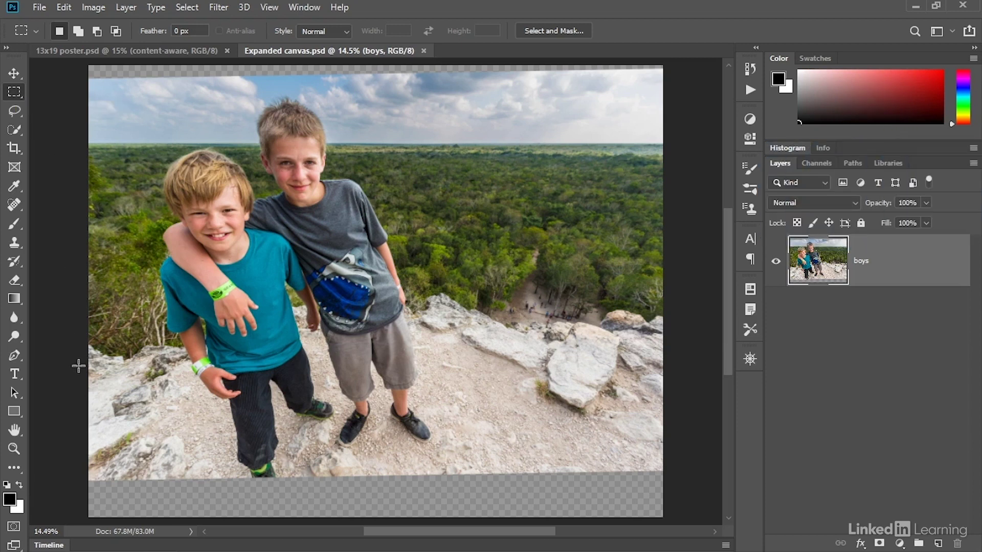
Marquee-select the full-width rocky foreground from the boys' wrists down into the empty bottom strip
left_click_drag(78, 364, 201, 431)
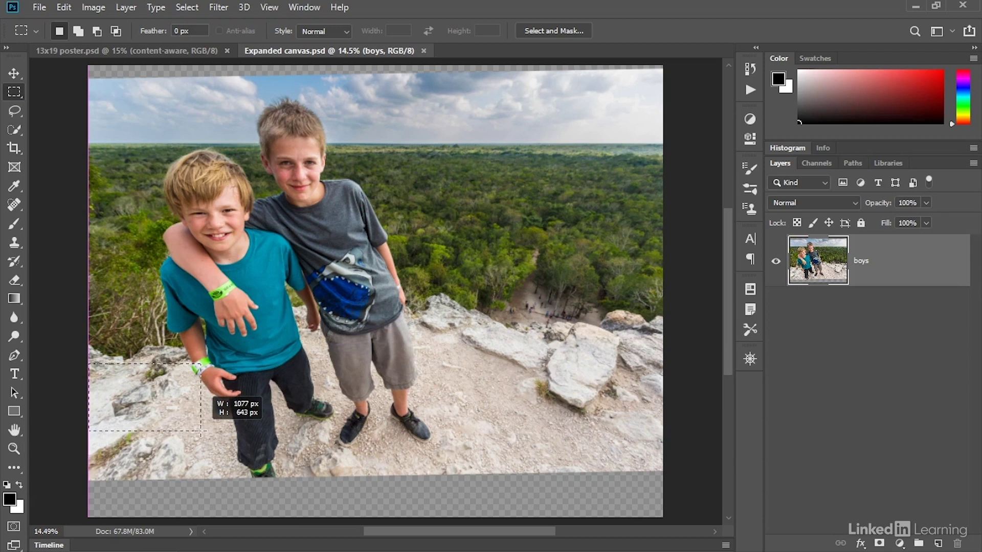
left_click_drag(201, 431, 675, 491)
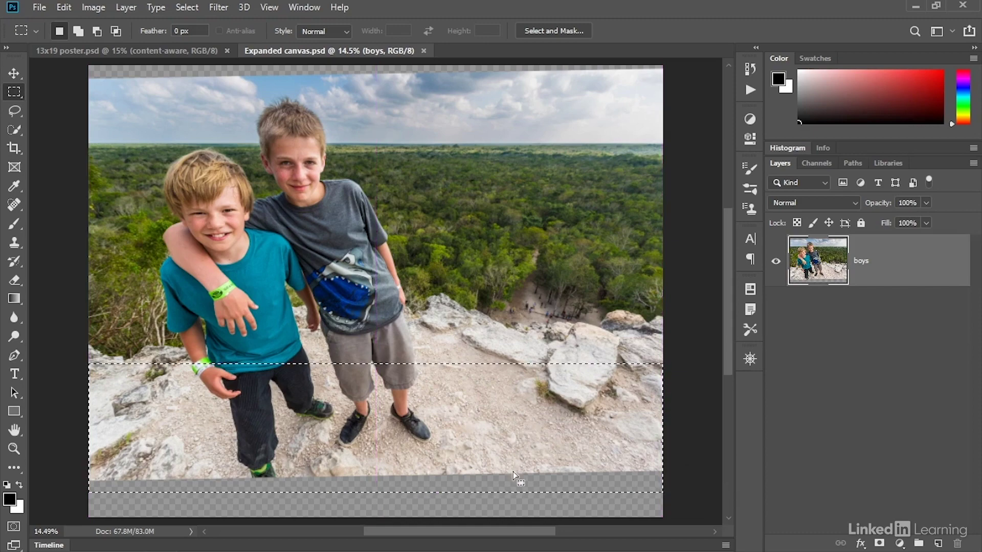
left_click(122, 370)
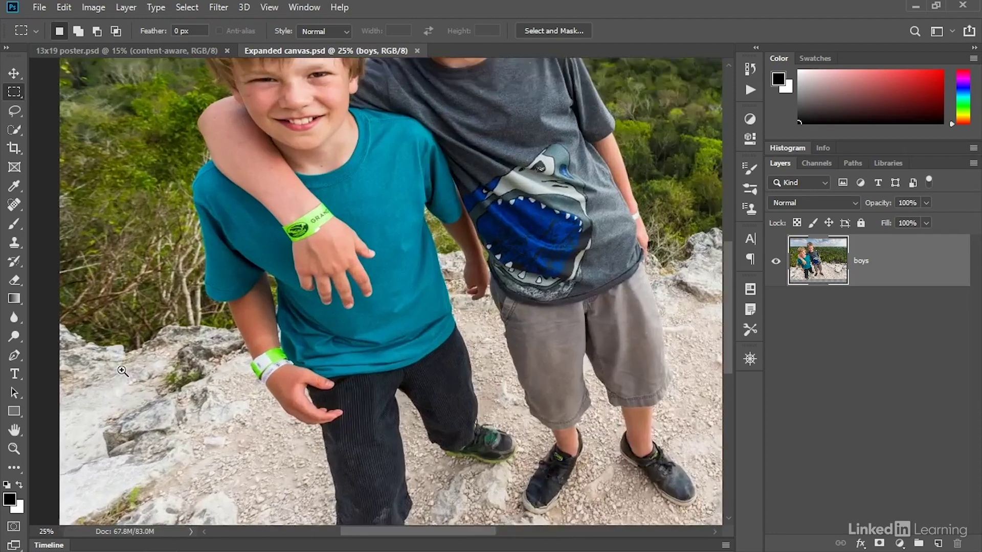
left_click(123, 370)
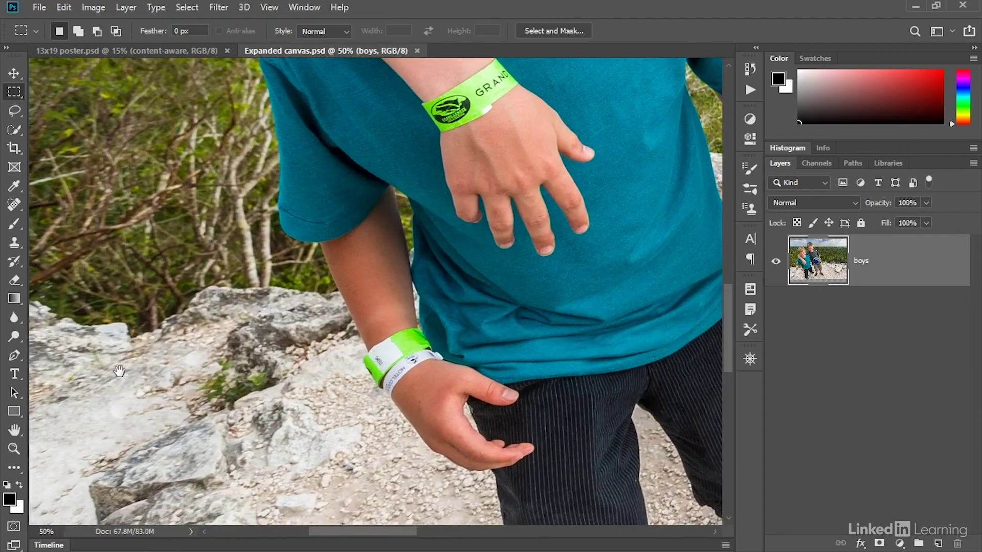
left_click_drag(119, 371, 193, 339)
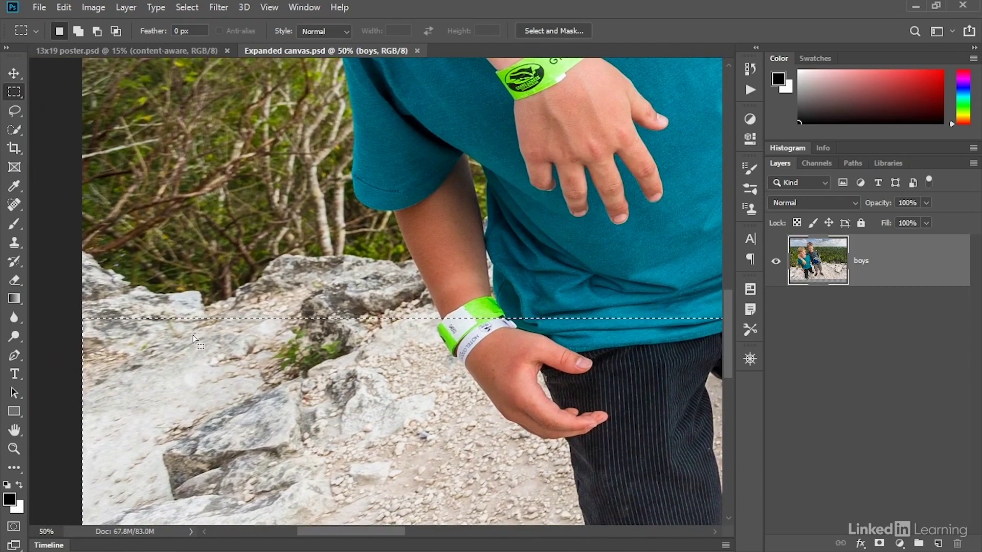
left_click_drag(201, 314, 204, 307)
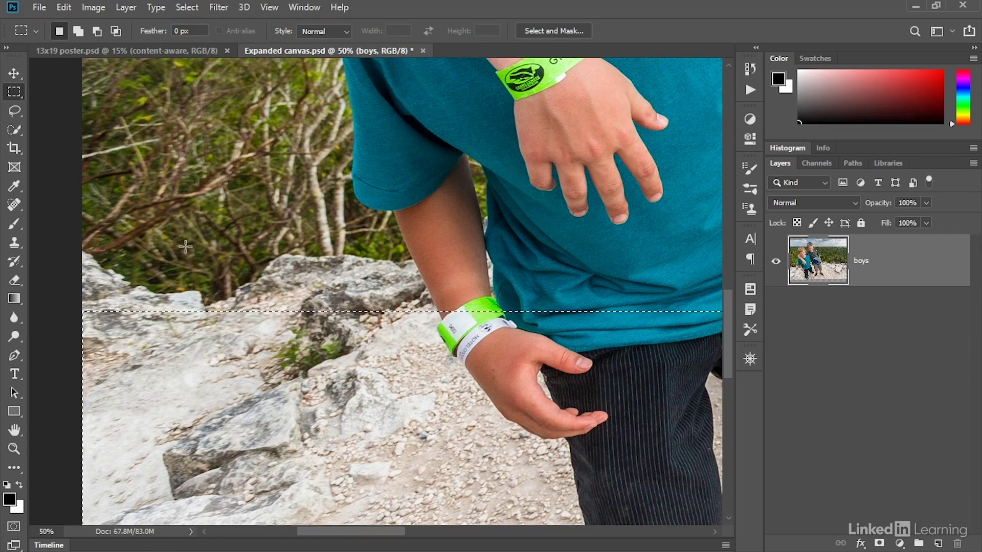
key("ctrl+0")
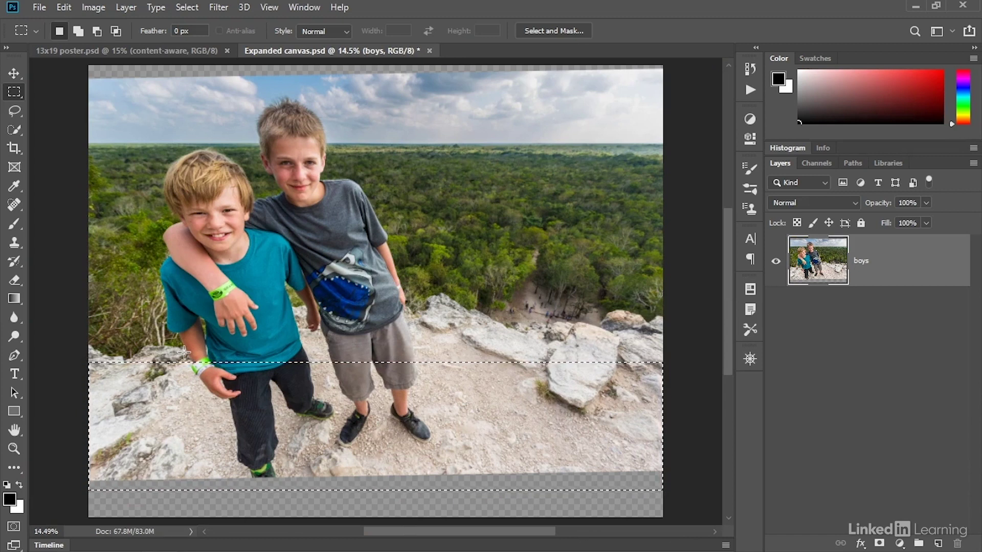
Subtract the boys' legs from the selection, leaving rock areas on both sides
key("alt")
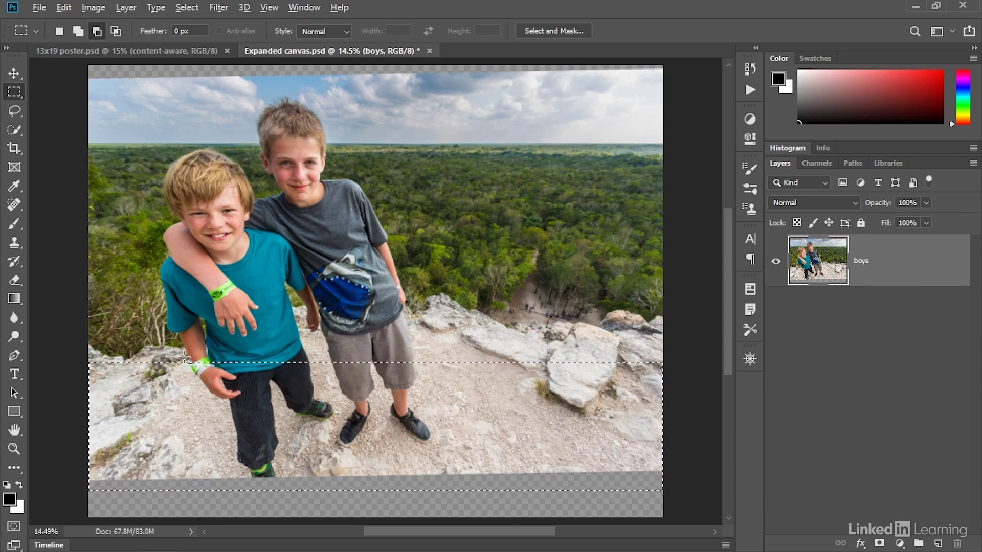
left_click_drag(185, 356, 441, 501)
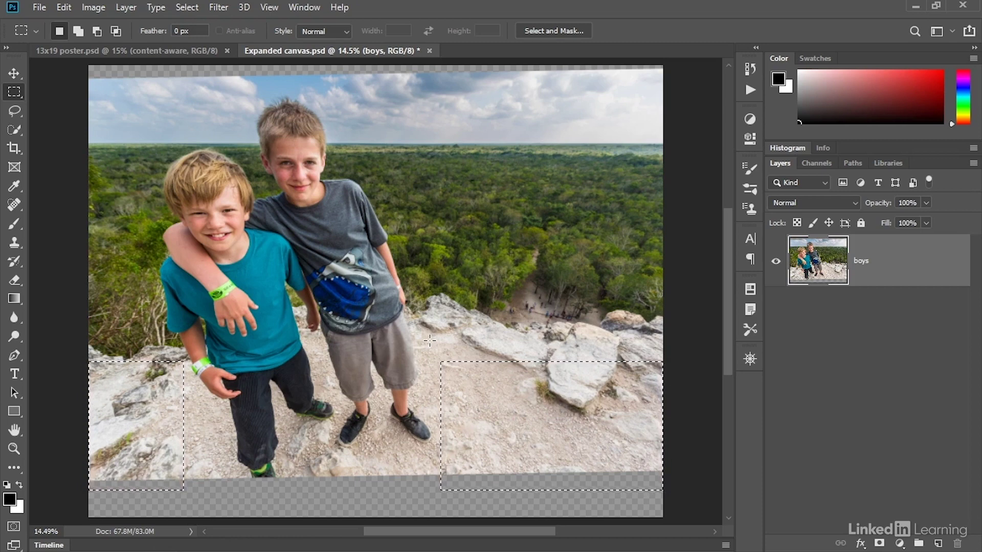
Copy the selected rock areas to a new layer named 'stretch'
key("ctrl+shift+n")
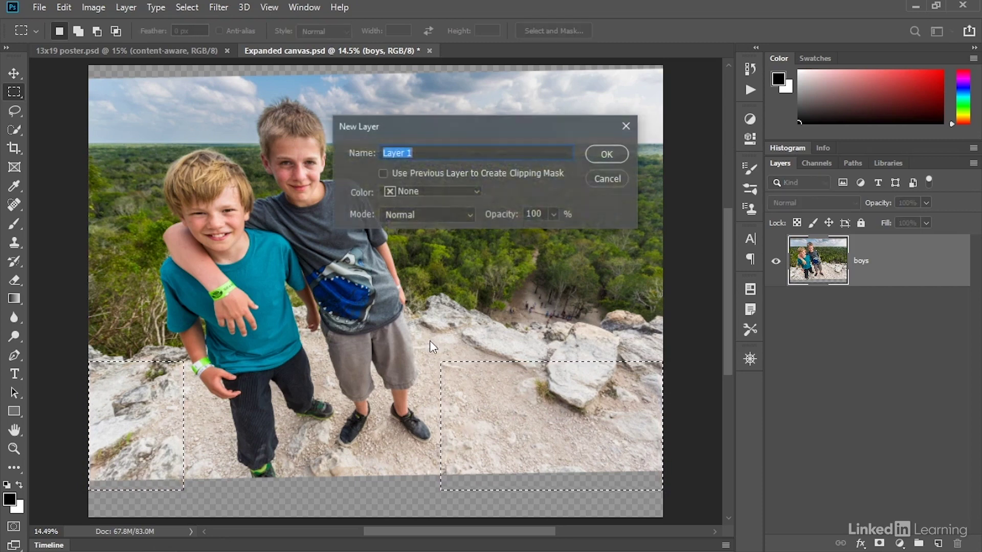
type("s")
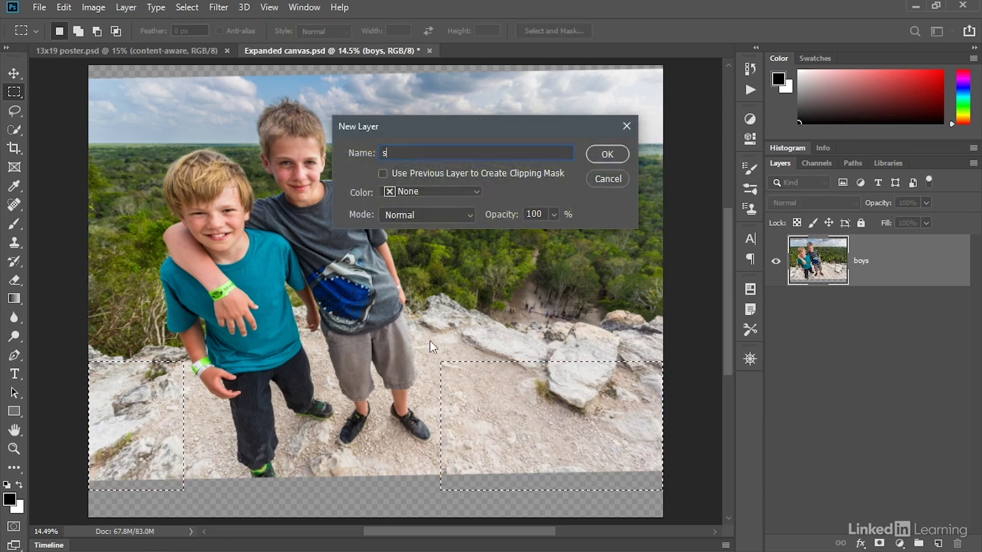
type("tretch")
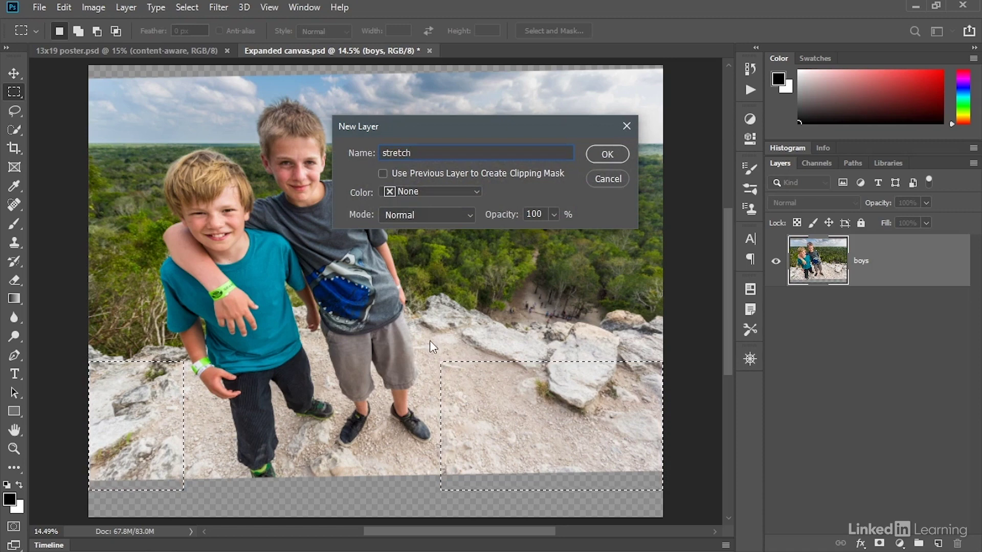
left_click(619, 158)
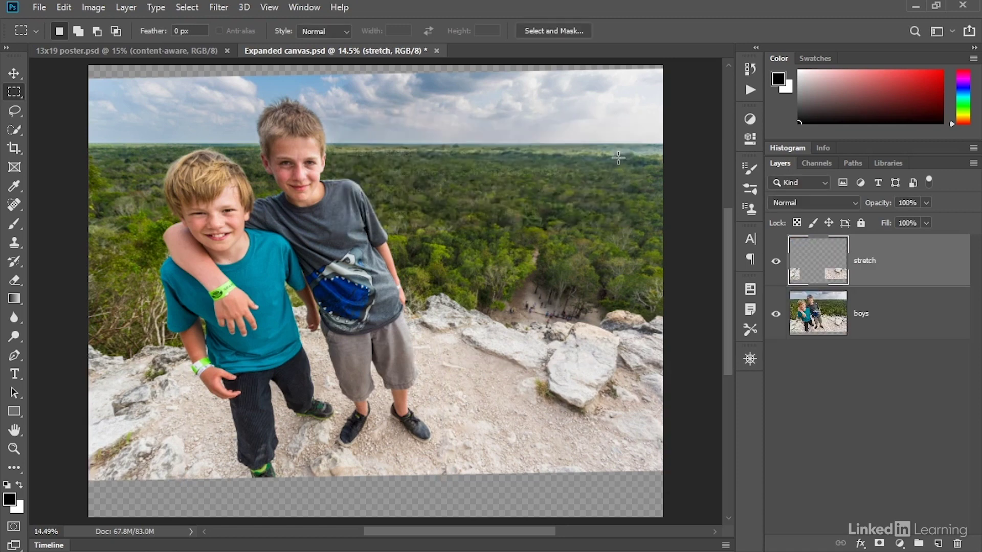
Open the General Preferences dialog
scroll(344, 256, "down", 3)
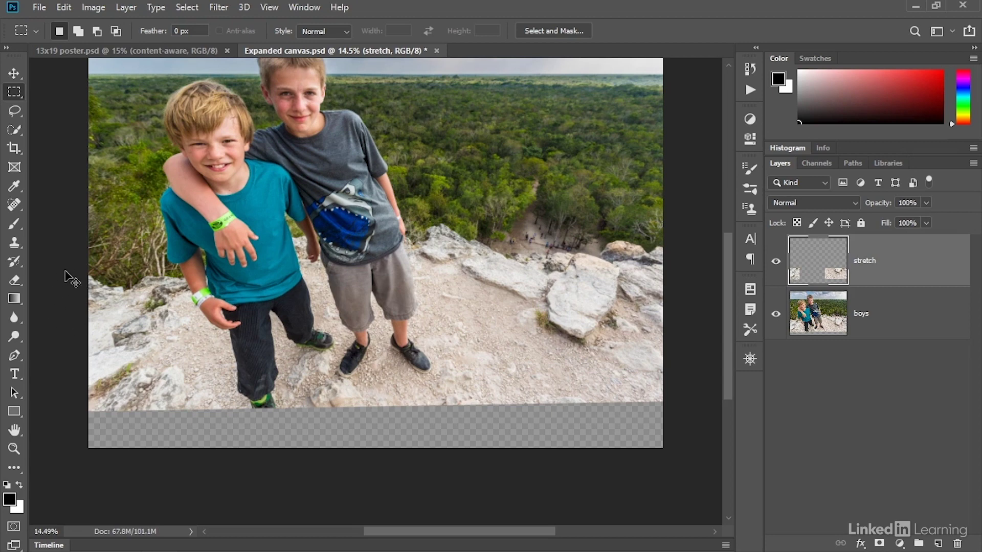
key("i")
key("ctrl+k")
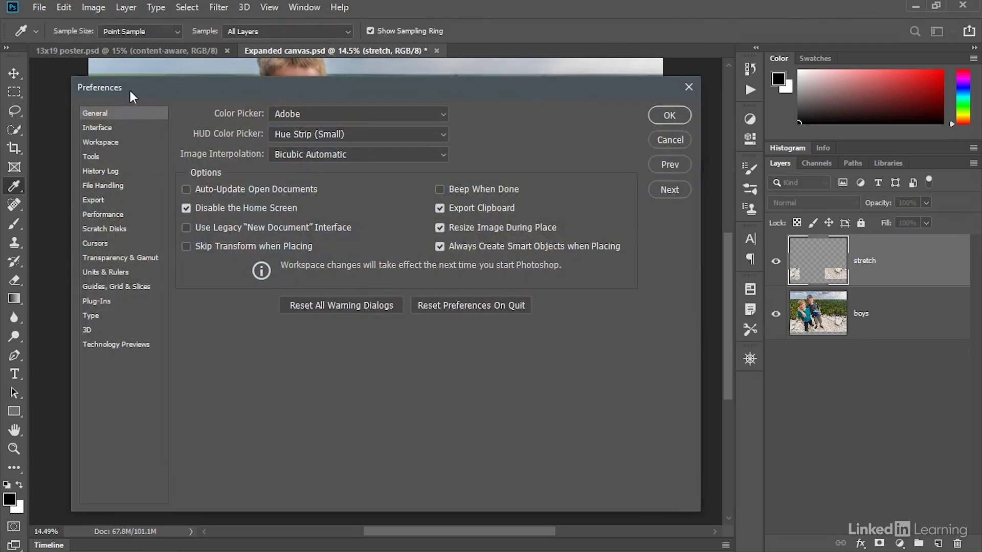
left_click(104, 159)
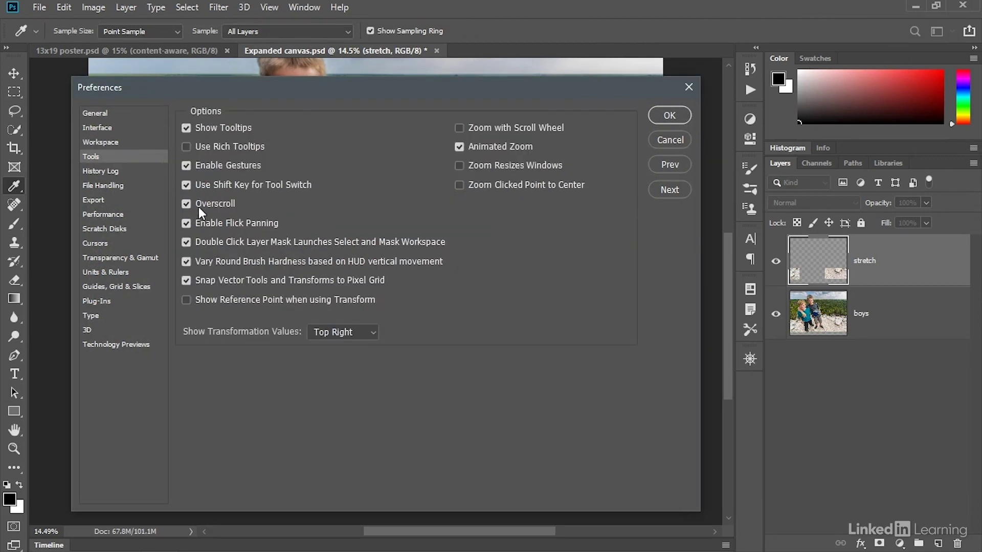
mouse_move(199, 206)
left_click(657, 117)
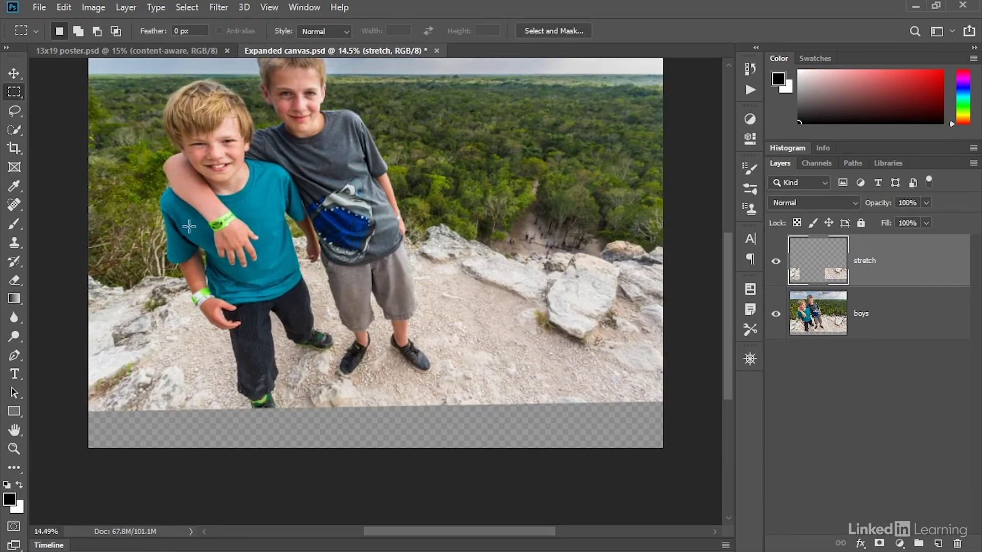
Free Transform the stretch layer down to 149.82% height so the rocks reach the canvas bottom
left_click(65, 7)
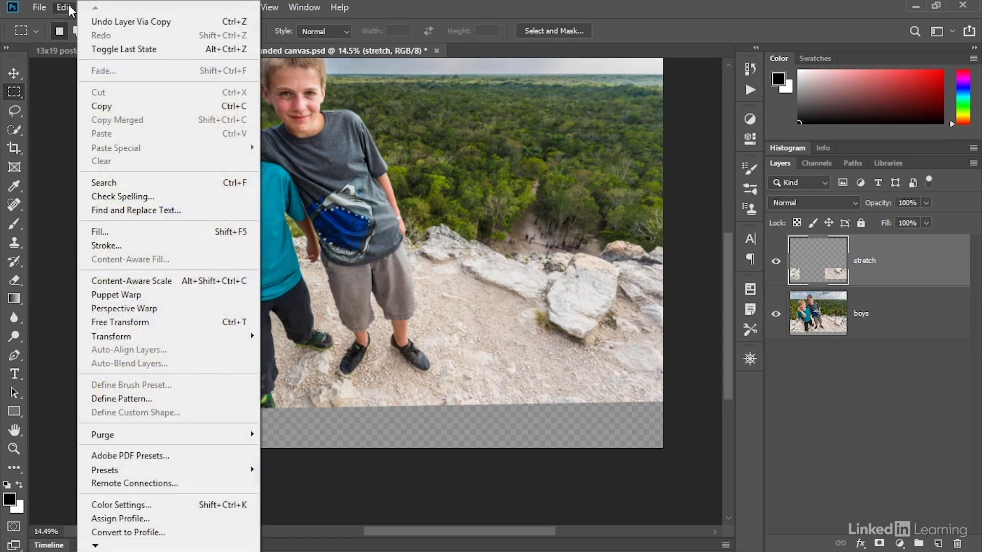
left_click(191, 322)
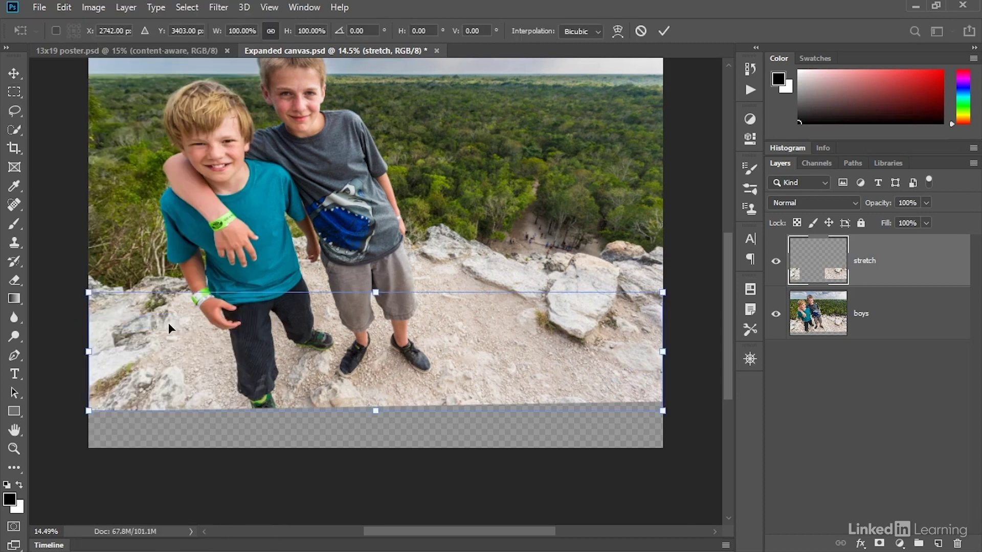
left_click_drag(378, 412, 366, 471)
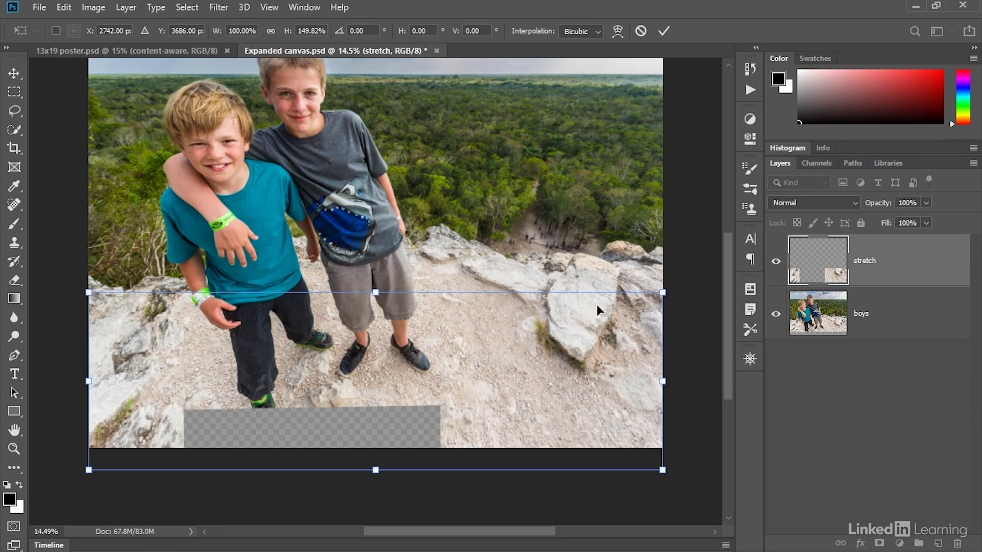
key("m")
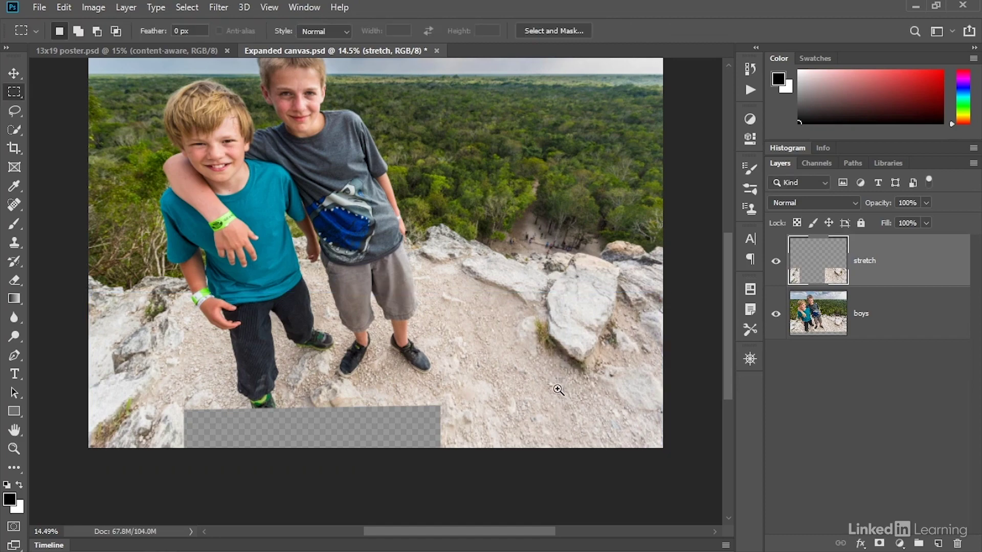
Zoom in to 66.7% on the stretched gravel
left_click(551, 391, "ctrl")
left_click(550, 392, "ctrl")
left_click(550, 394, "ctrl")
left_click(550, 394, "ctrl")
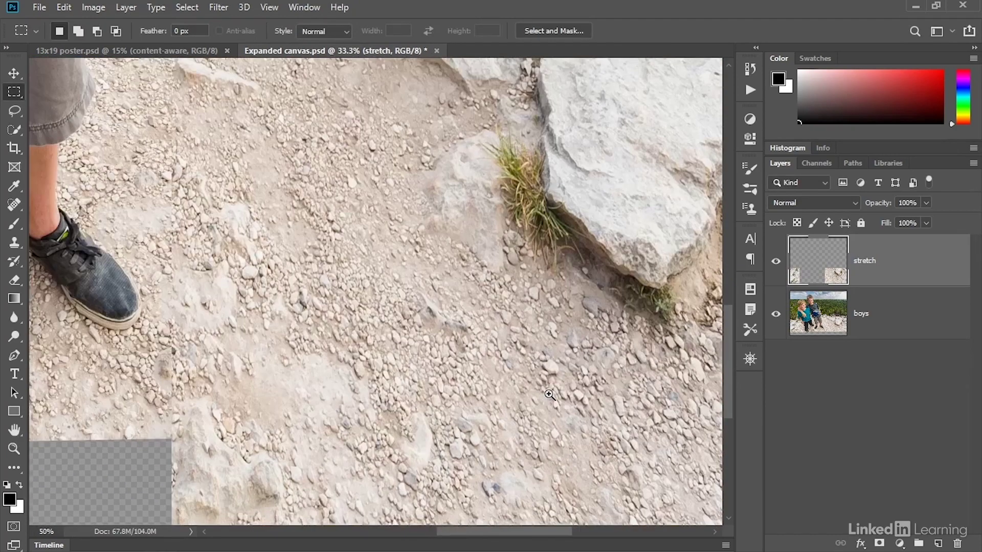
left_click(548, 394, "ctrl")
Pan across the stretched rocks beside the boy's leg to check seams, then undo the stretch
left_click_drag(542, 394, 407, 241)
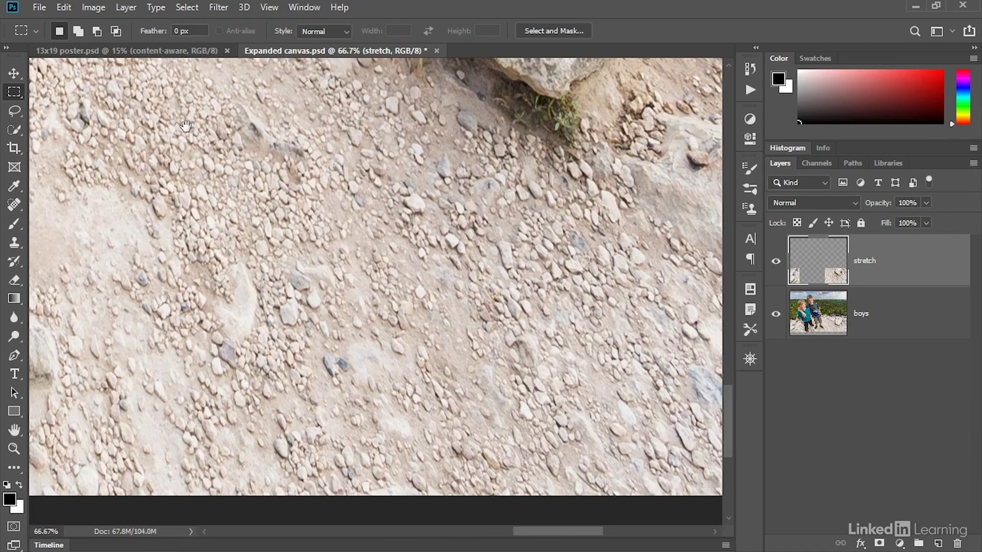
left_click_drag(186, 126, 333, 225)
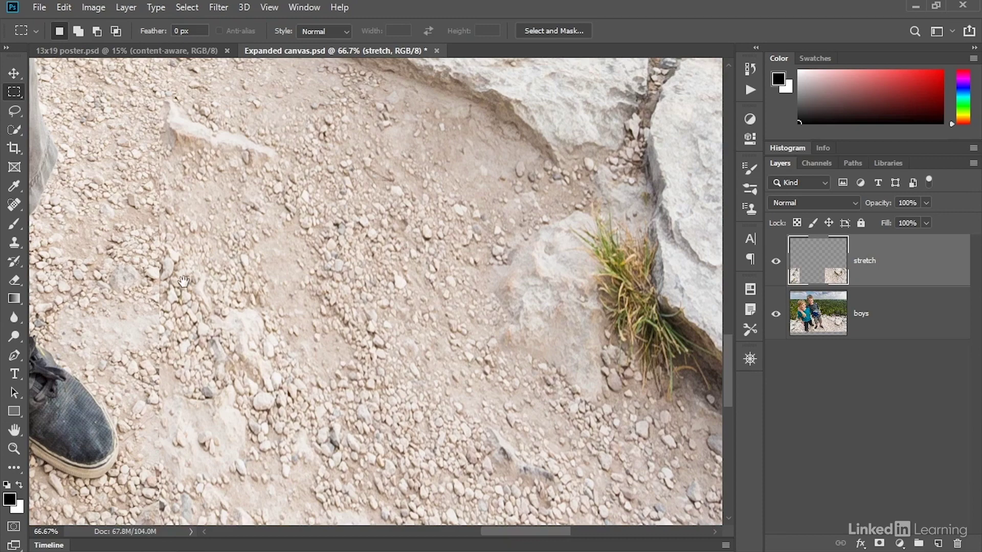
left_click_drag(168, 270, 251, 45)
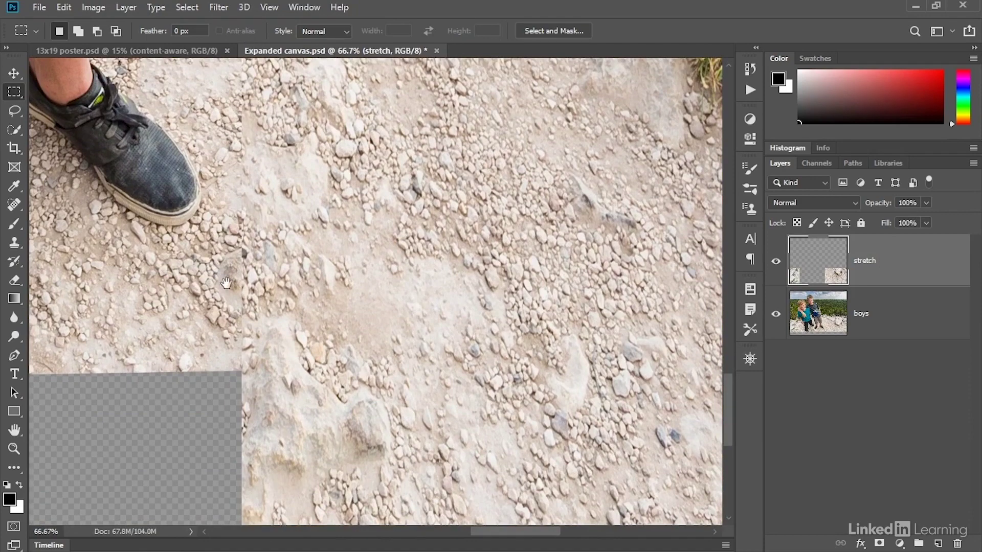
left_click_drag(282, 284, 345, 331)
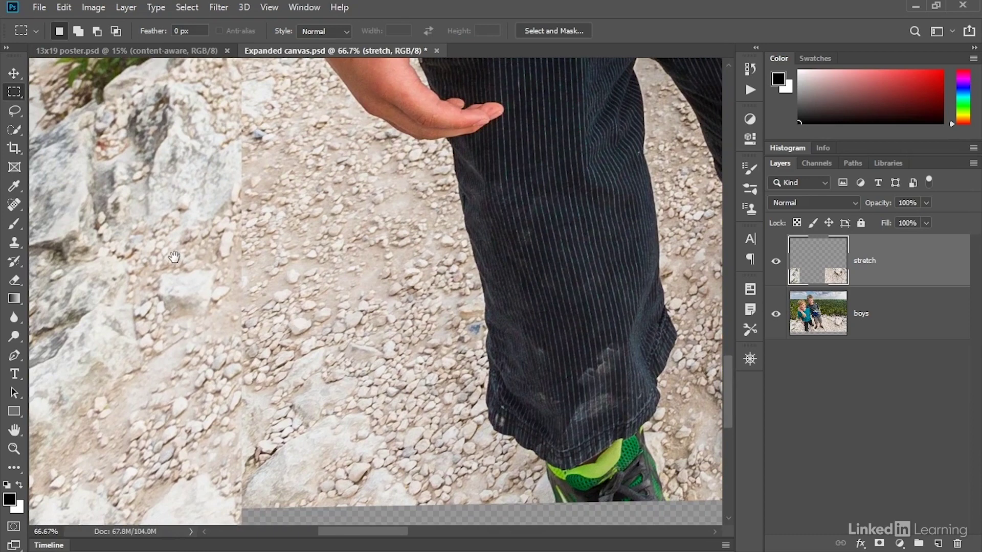
left_click_drag(268, 197, 275, 306)
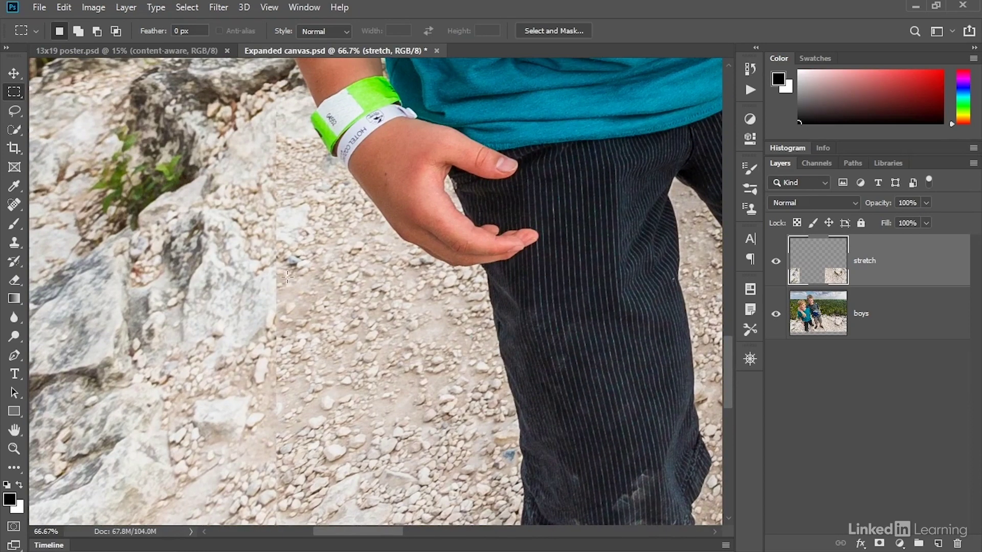
key("ctrl+z")
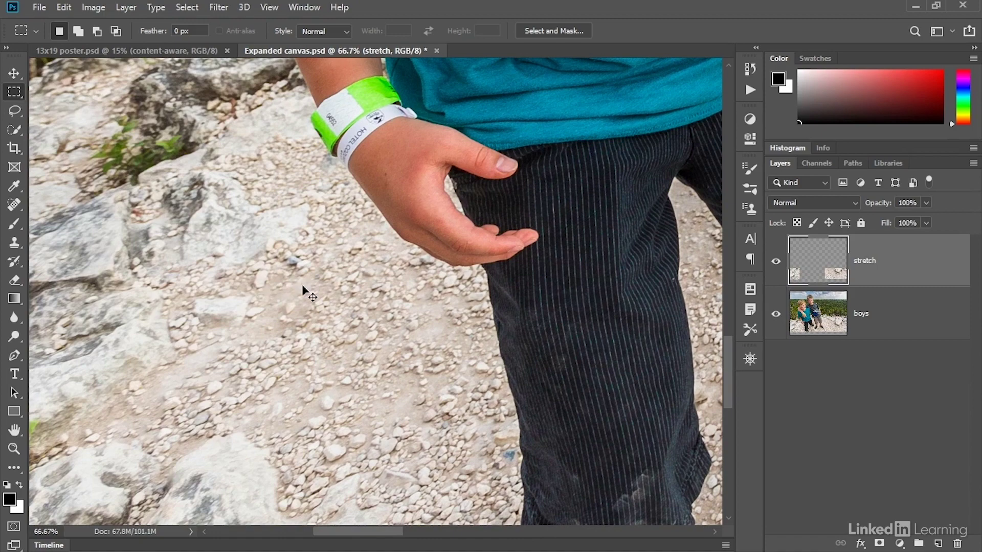
Fit the photo on screen and open the Edit menu to Content-Aware Scale
key("ctrl+0")
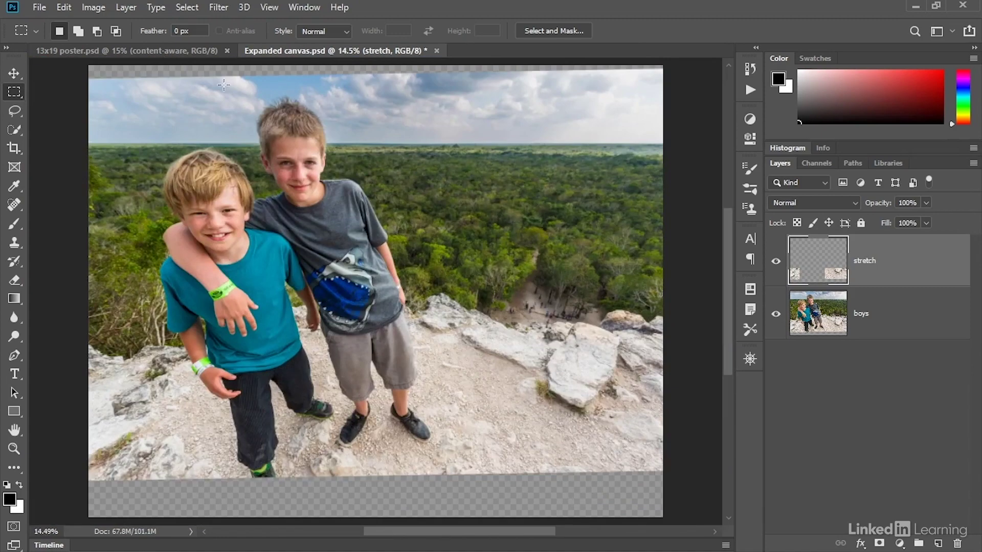
scroll(258, 194, "down", 5)
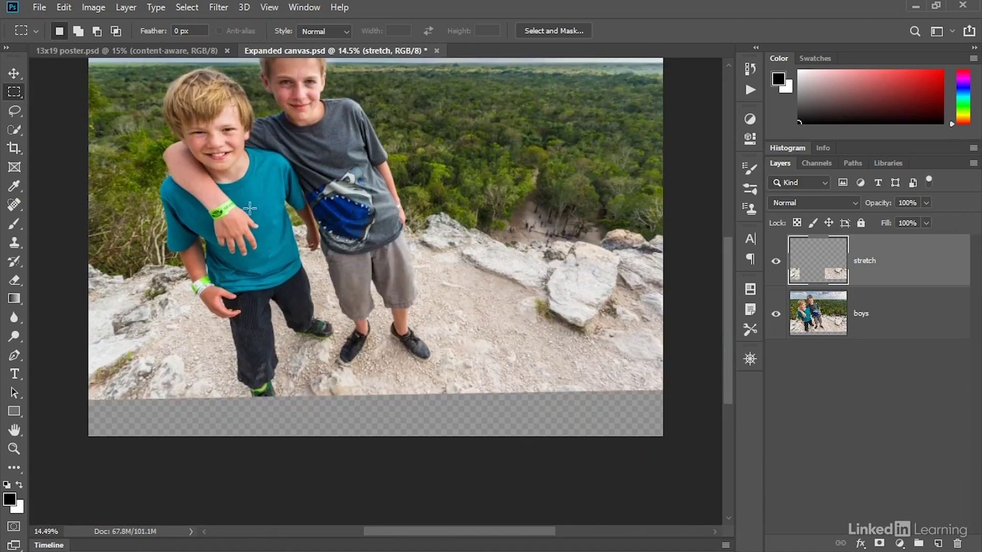
left_click(64, 8)
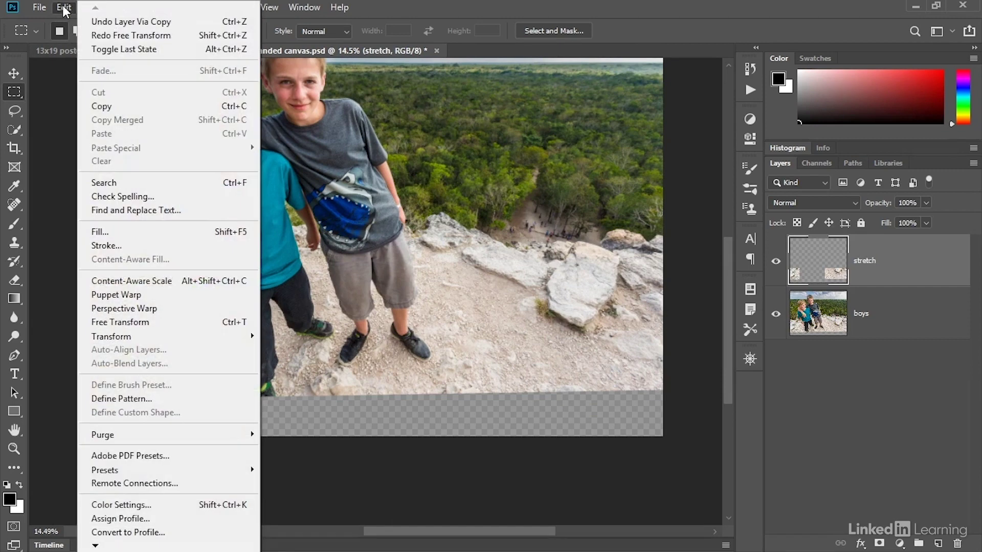
Content-aware scale the stretch layer down to 149.21% height, filling the bottom strip except under the legs
left_click(179, 282)
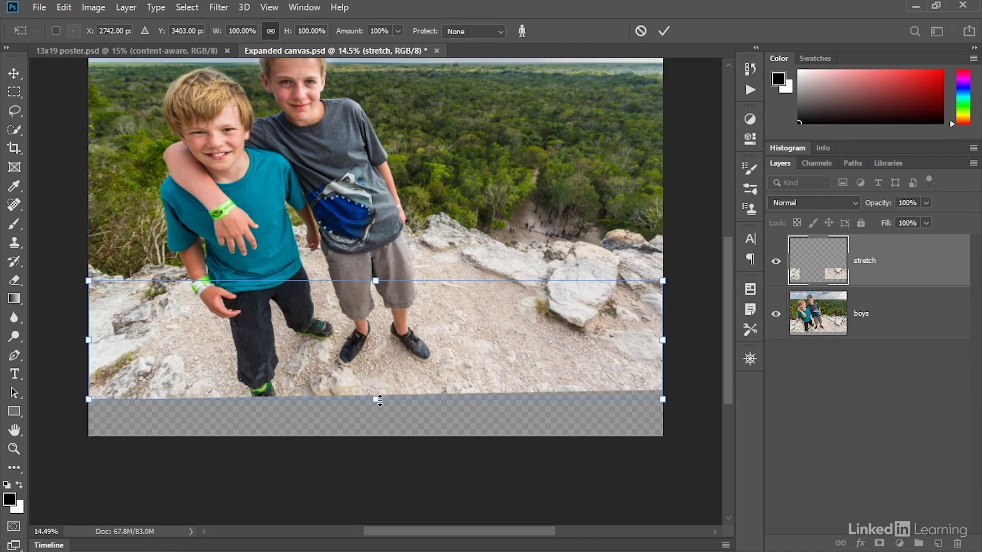
left_click_drag(377, 404, 379, 421)
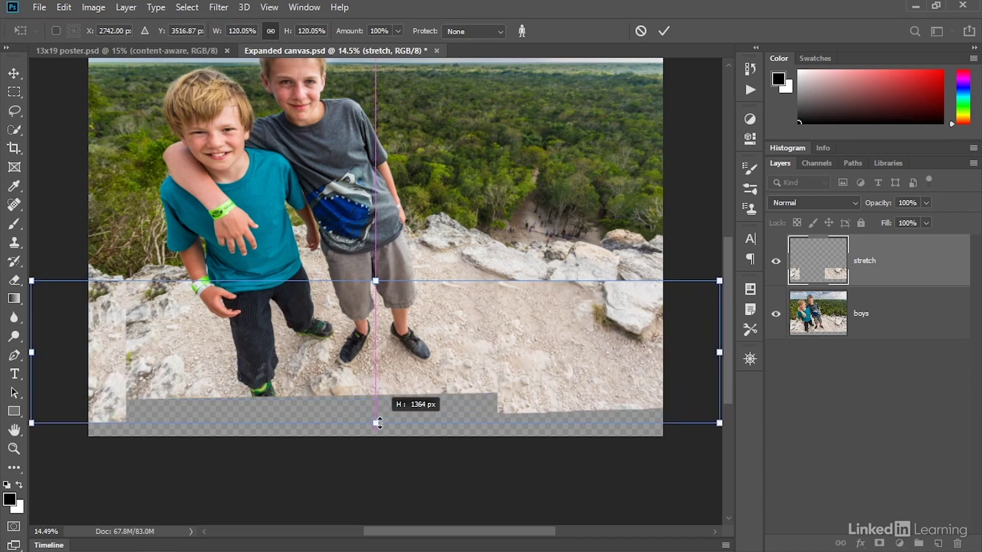
left_click_drag(379, 423, 377, 456)
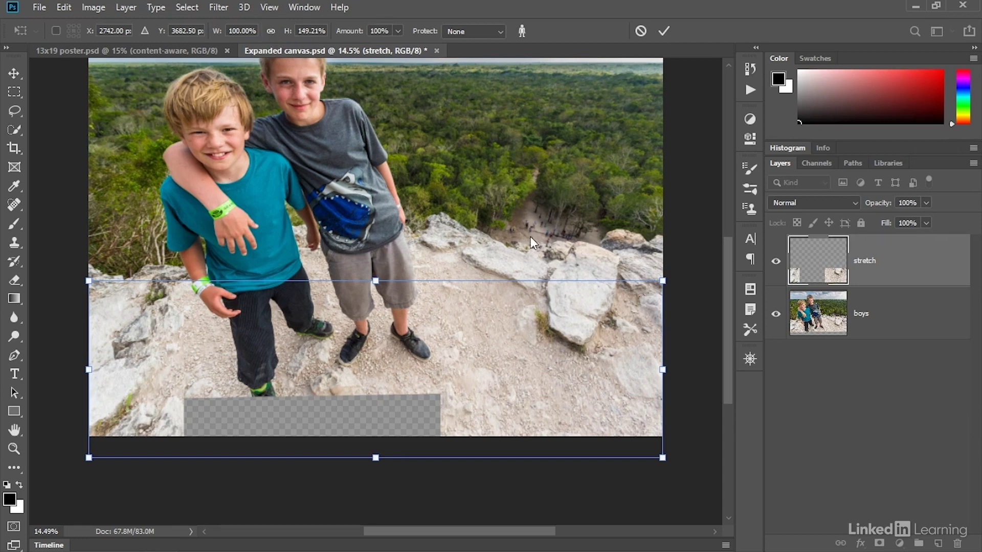
key("Return")
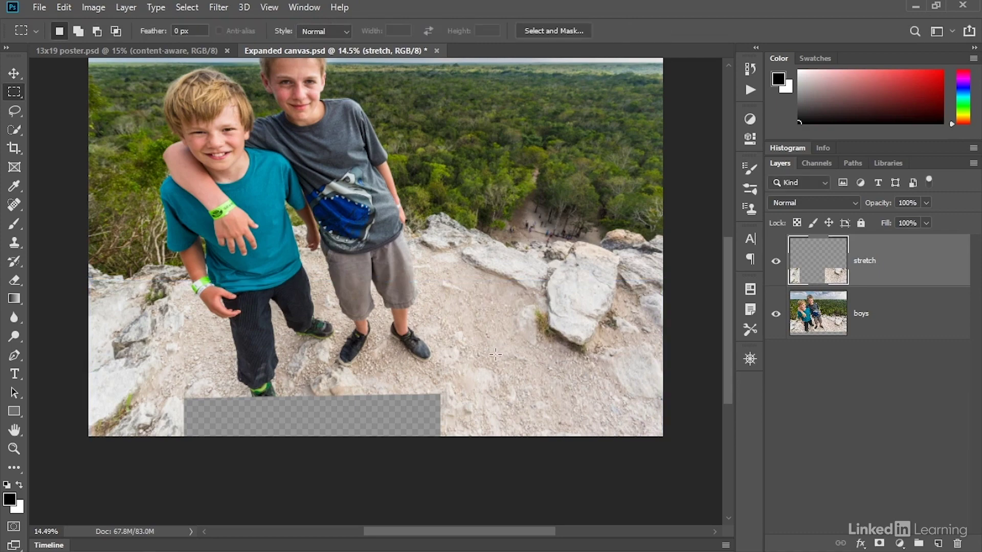
Zoom in to inspect the content-aware stretched gravel, undo the stretch, and zoom out to 33.3%
left_click(586, 399)
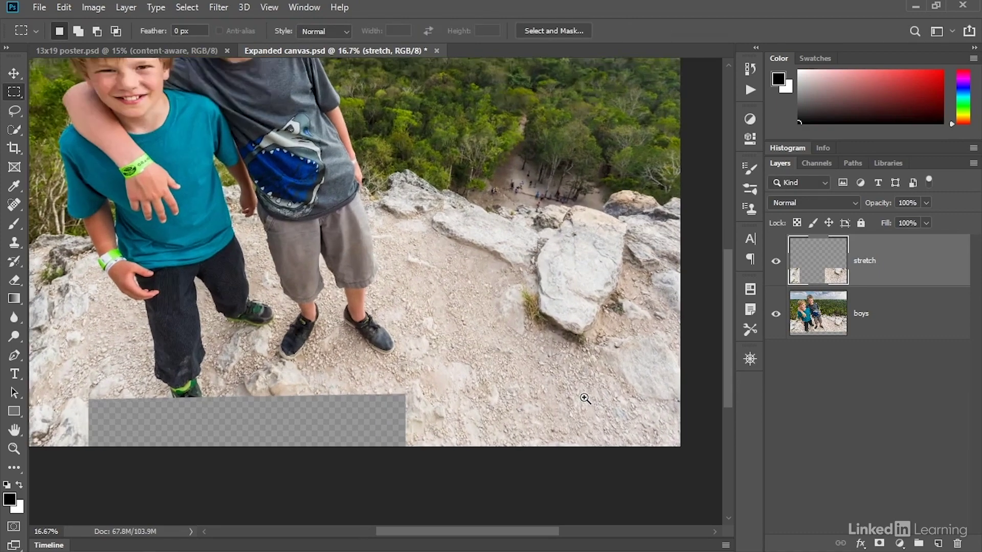
left_click(583, 399)
left_click(575, 398)
left_click(568, 397)
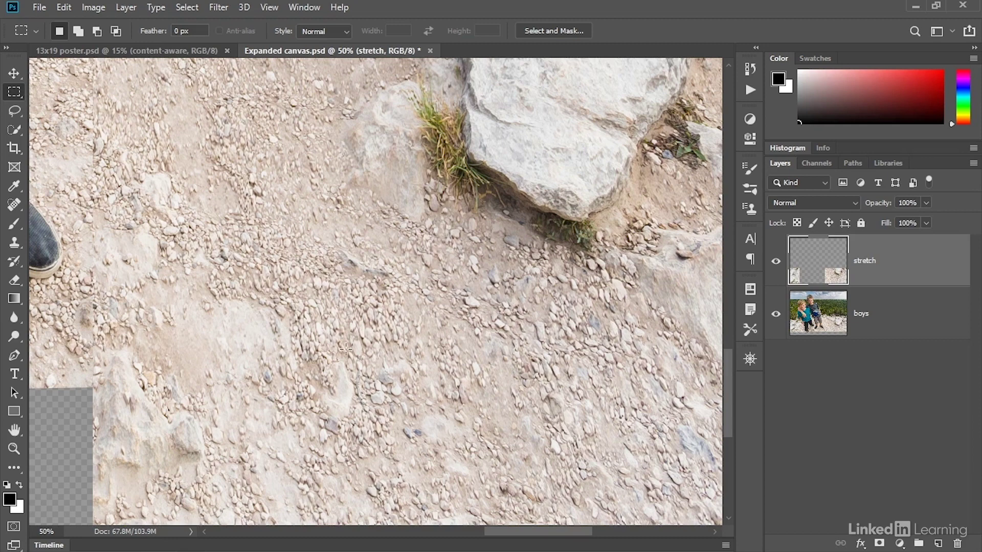
key("ctrl+z")
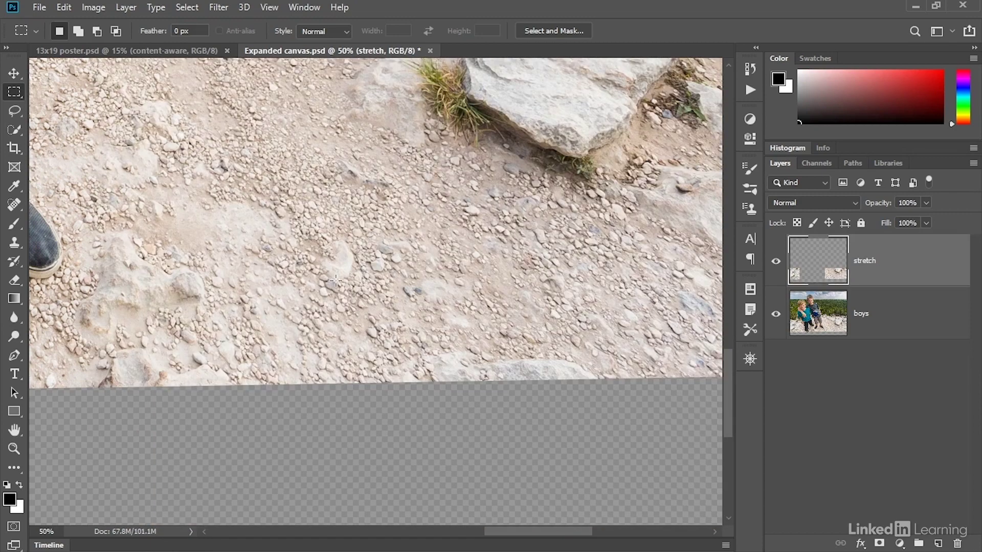
key("ctrl+minus")
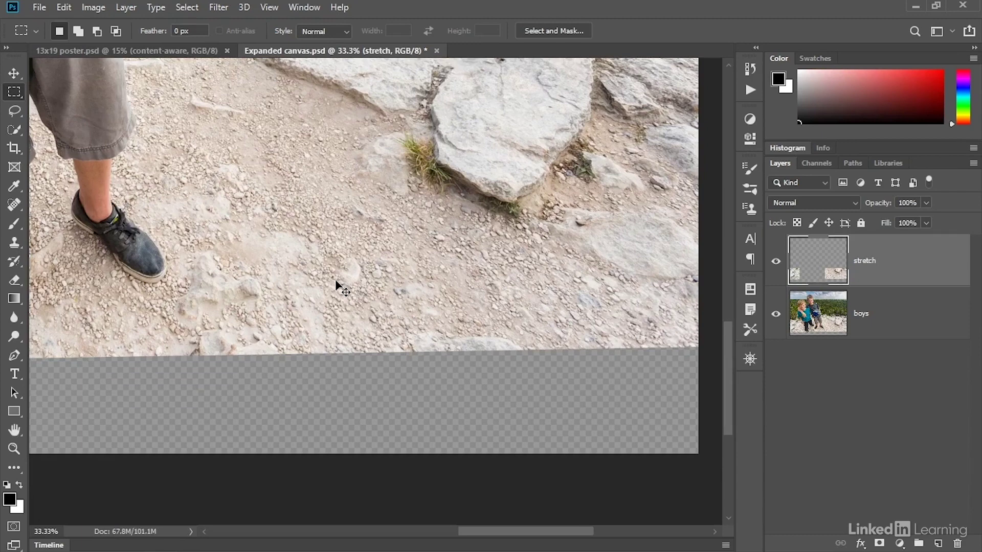
Restart Content-Aware Scale with Protect at None, pulling the foreground down to 149.65% height
left_click(64, 7)
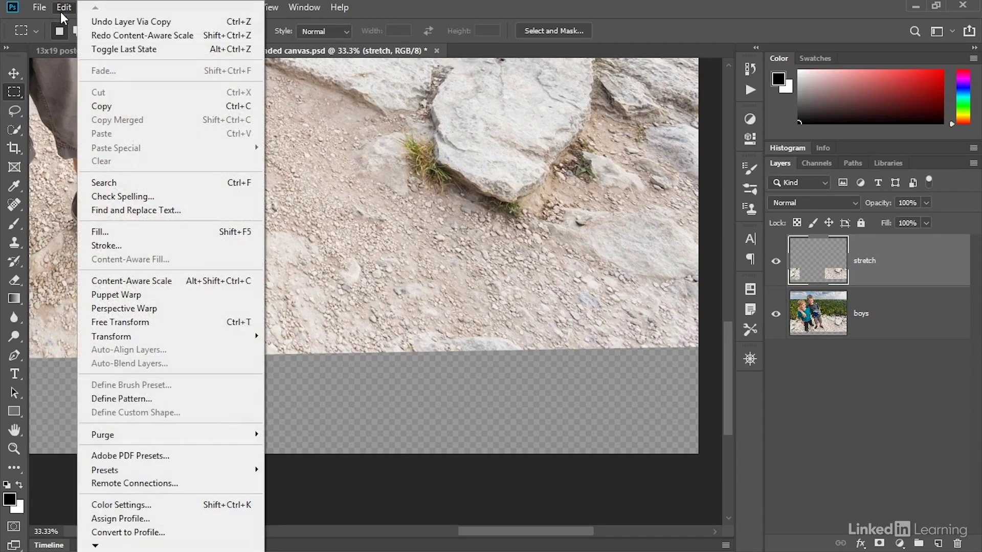
left_click(171, 281)
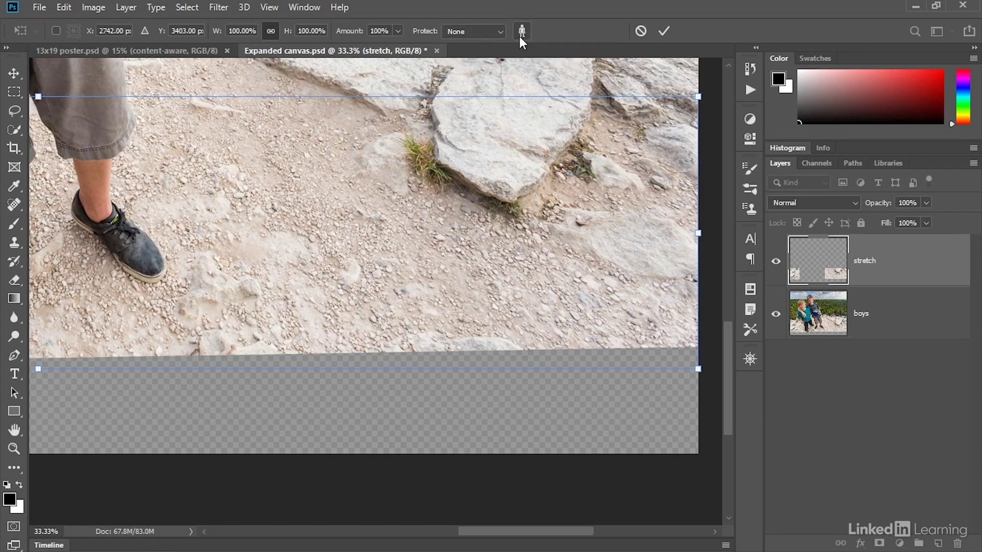
left_click(474, 33)
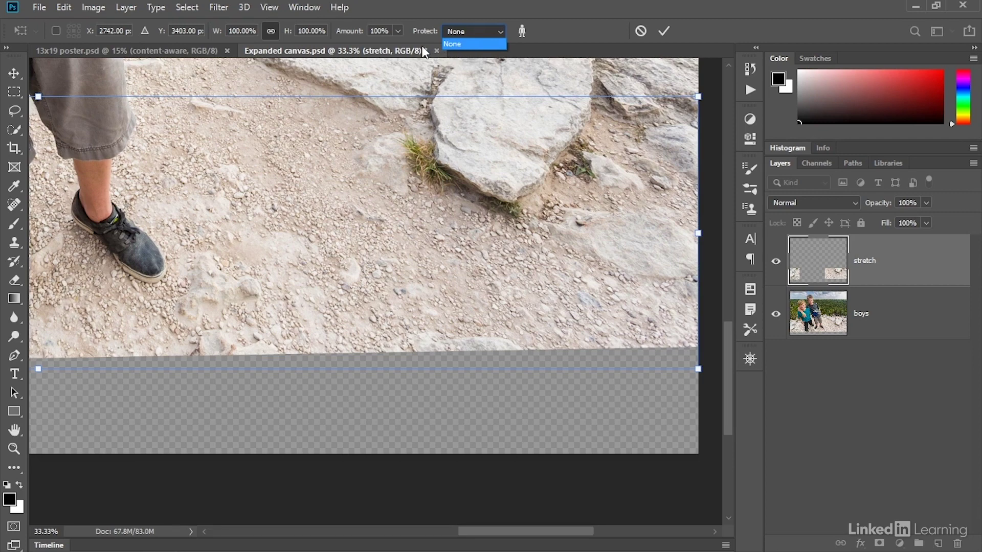
left_click(402, 36)
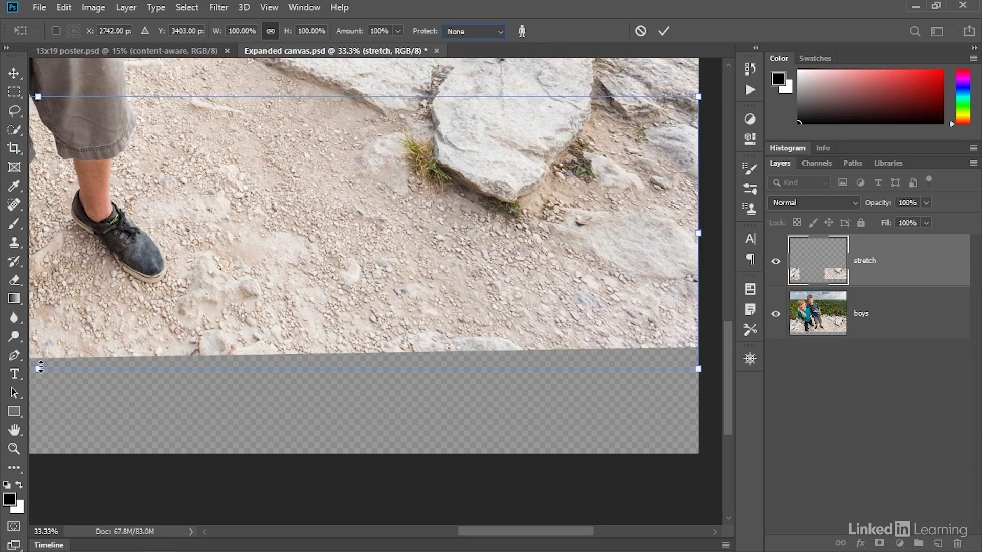
left_click_drag(39, 371, 36, 508)
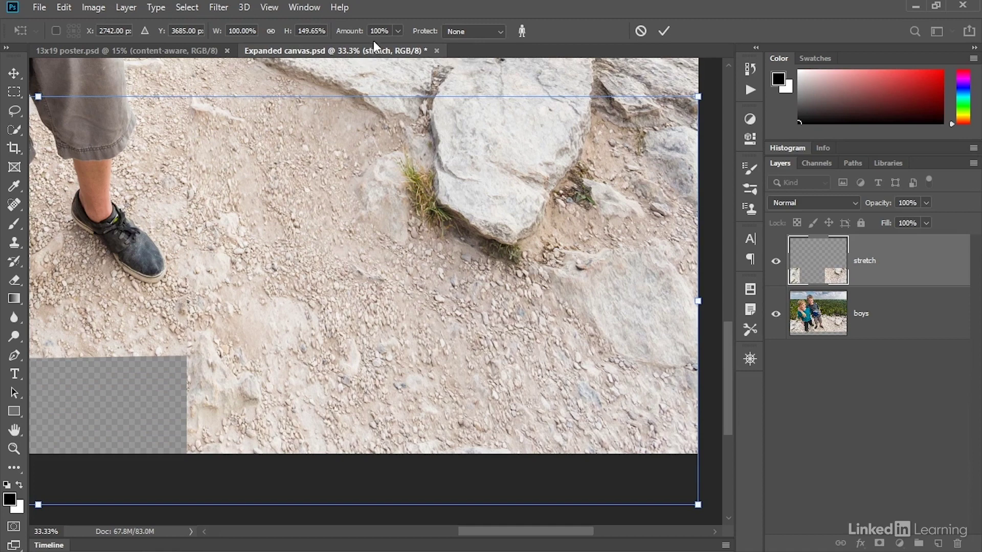
Set the content-aware Amount to 12% and commit the downward stretch
left_click(397, 30)
left_click_drag(399, 49, 332, 49)
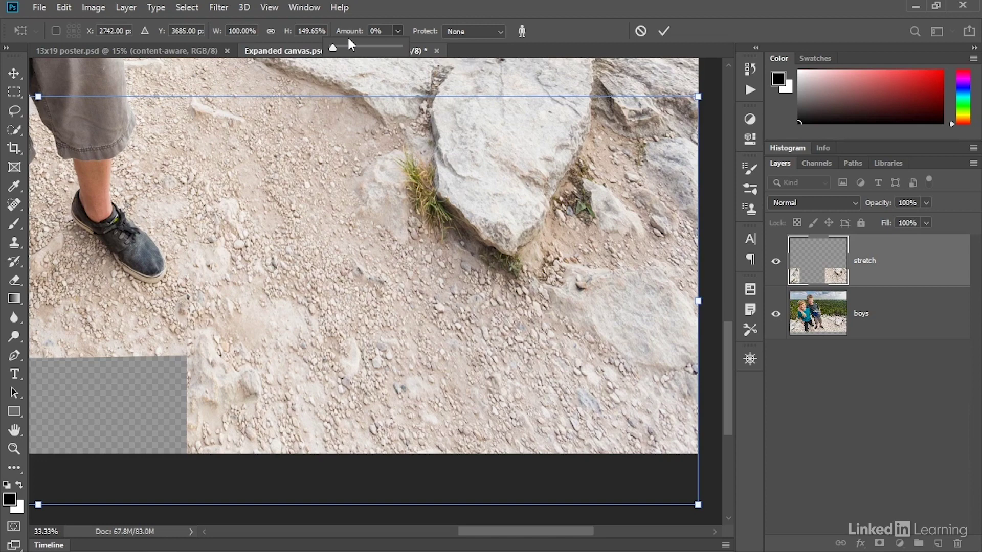
left_click_drag(336, 48, 346, 50)
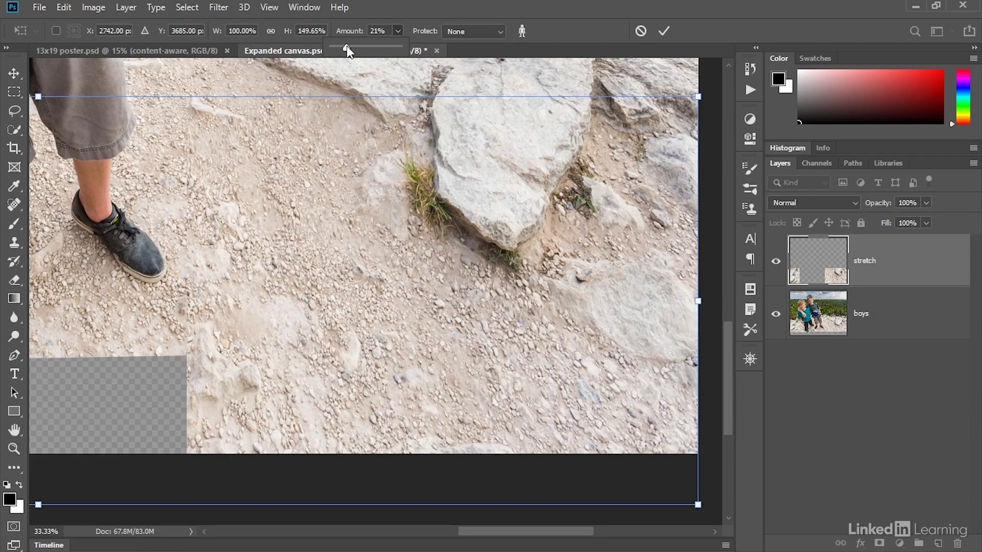
left_click(370, 32)
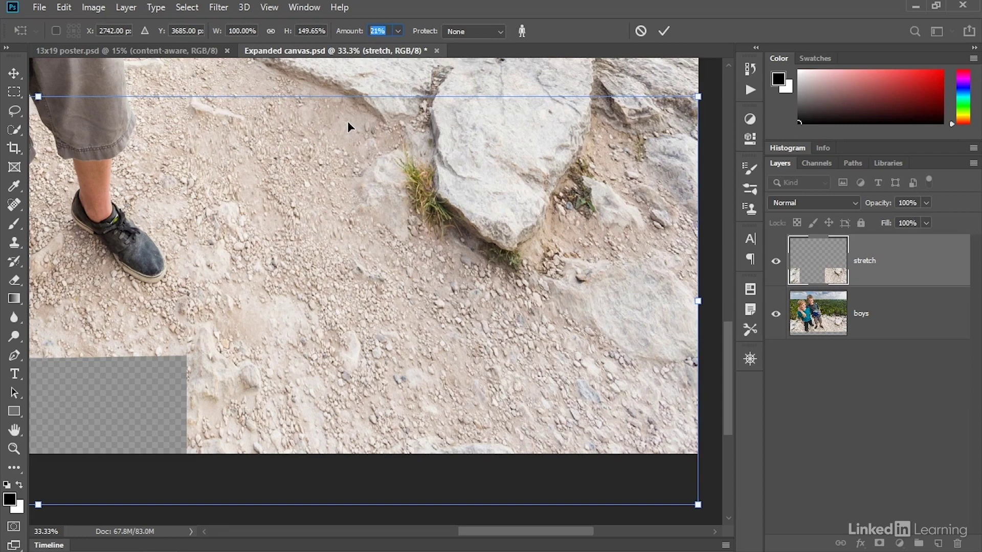
type("12")
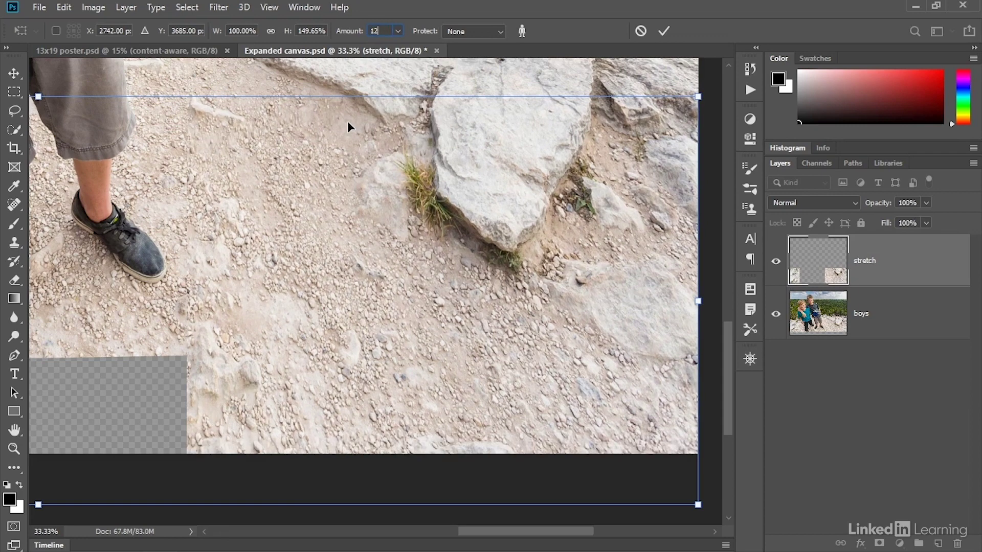
key("Up")
key("Up")
key("Down")
key("Down")
key("Return")
key("Return")
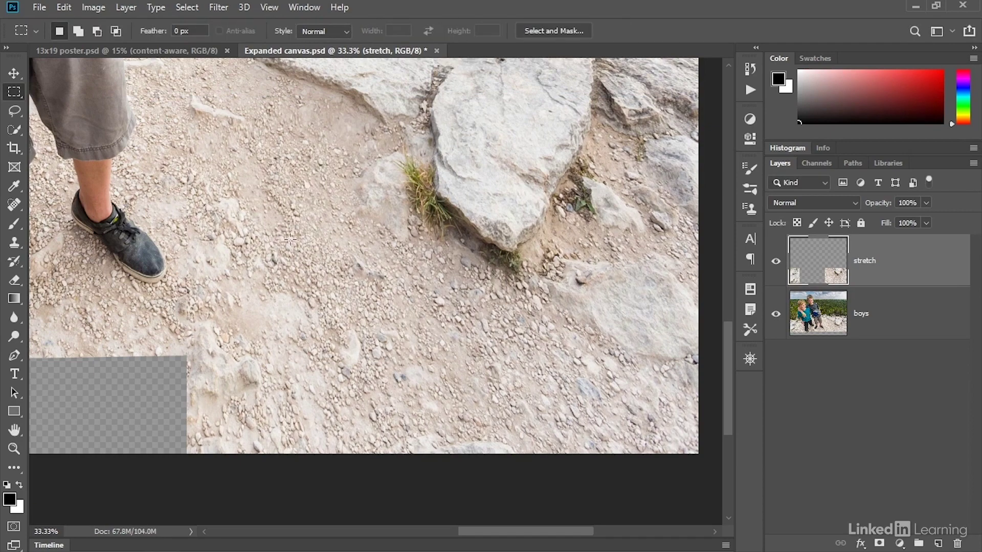
Zoom in on the grey-shorts boy's feet and pick the Spot Healing Brush with Sample All Layers
left_click(172, 313, "ctrl")
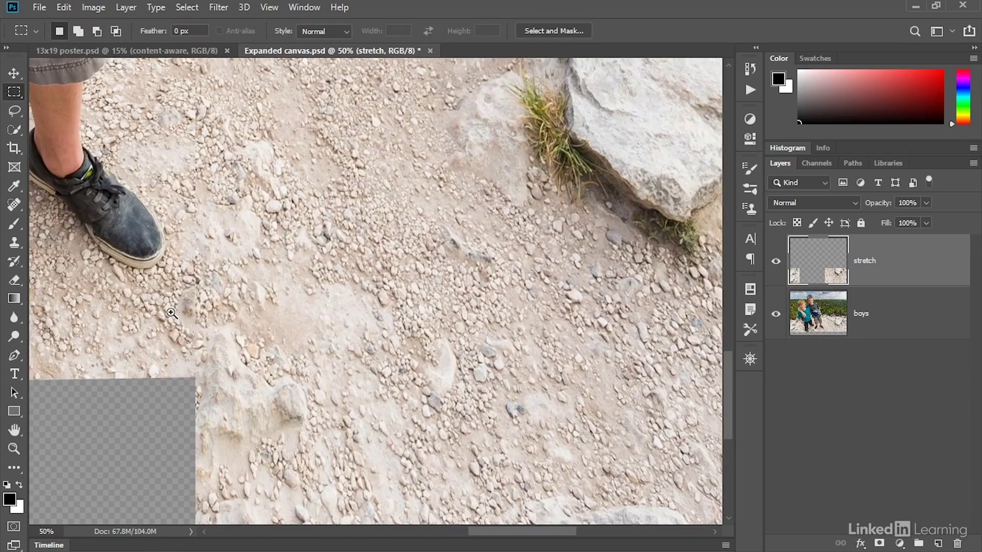
left_click_drag(171, 313, 378, 353)
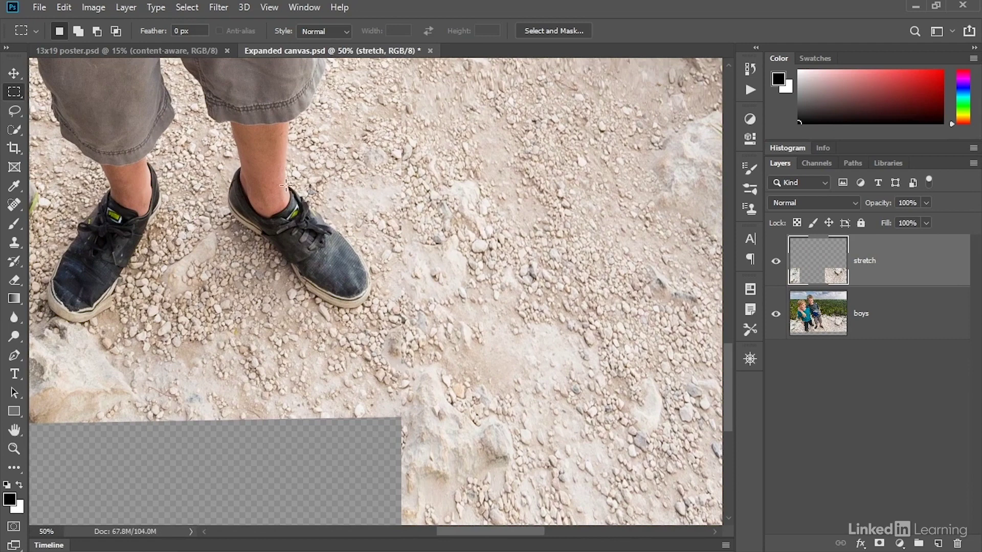
left_click(15, 205)
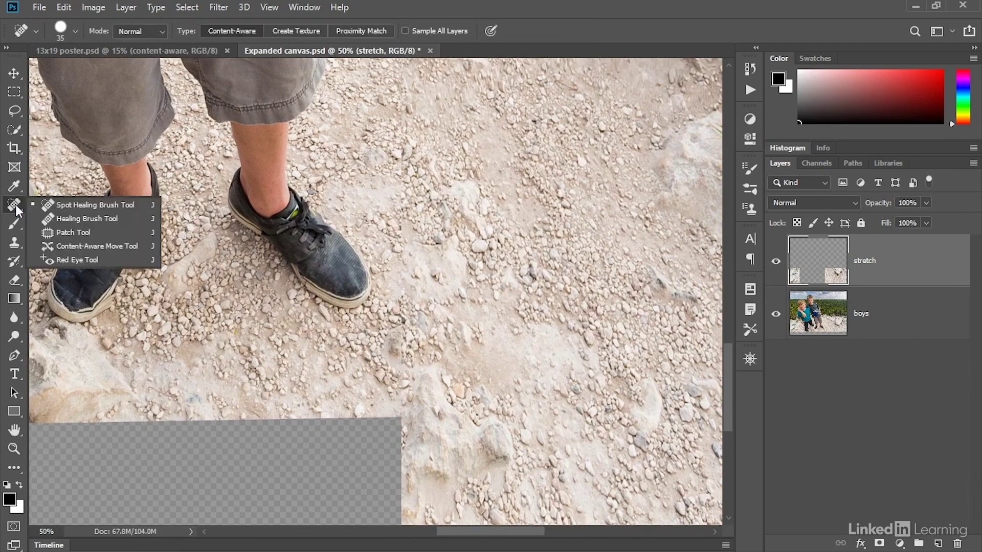
left_click(137, 205)
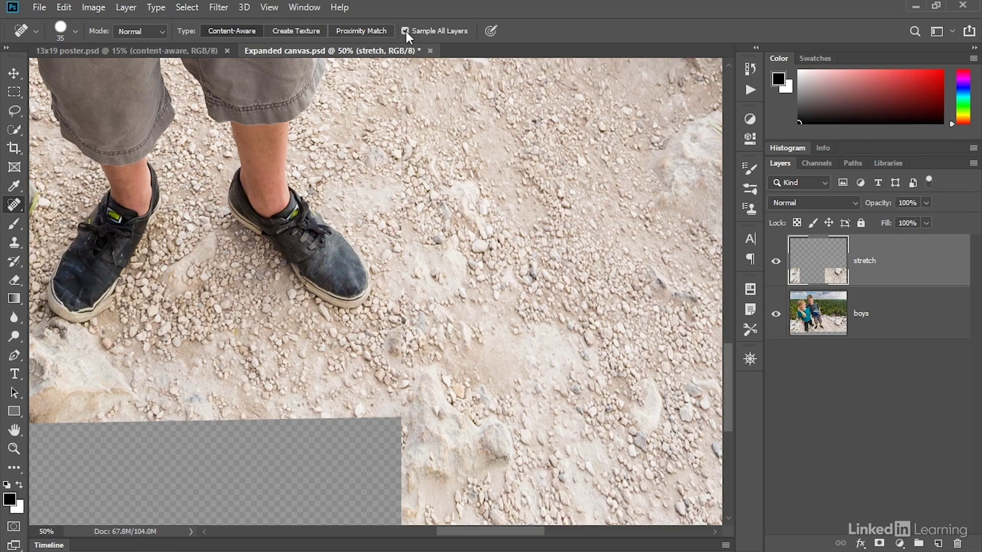
Enlarge the brush and heal the two gravel seams by the grey-shorts boy's feet
key("bracketright")
key("bracketright")
key("bracketright")
key("bracketright")
key("bracketright")
mouse_move(401, 404)
left_mouse_down()
mouse_move(404, 309)
mouse_move(394, 243)
mouse_move(403, 152)
mouse_move(394, 138)
mouse_move(403, 114)
mouse_move(389, 96)
mouse_move(365, 105)
left_mouse_up()
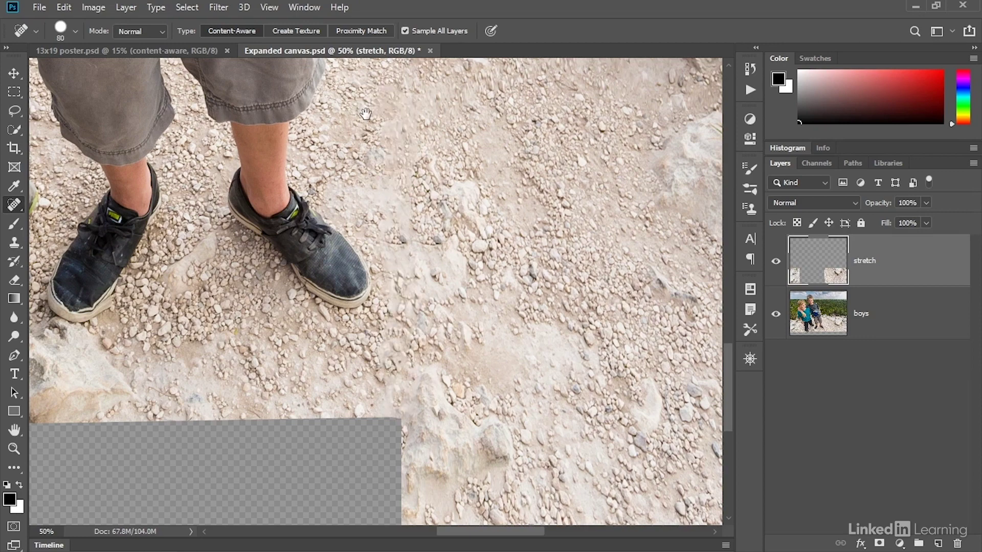
scroll(358, 384, "up", 5)
mouse_move(378, 388)
left_mouse_down()
mouse_move(399, 327)
mouse_move(386, 309)
mouse_move(399, 240)
left_mouse_up()
Heal the seams beside the teal-shirt boy's dark trousers and down the gravel, then fit the photo on screen
left_click_drag(127, 378, 510, 314)
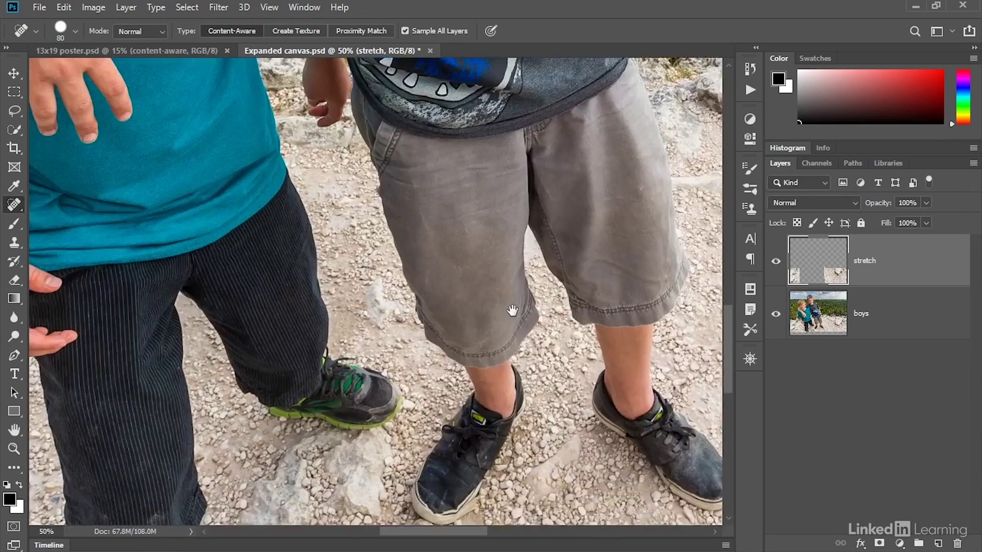
left_click_drag(121, 368, 481, 366)
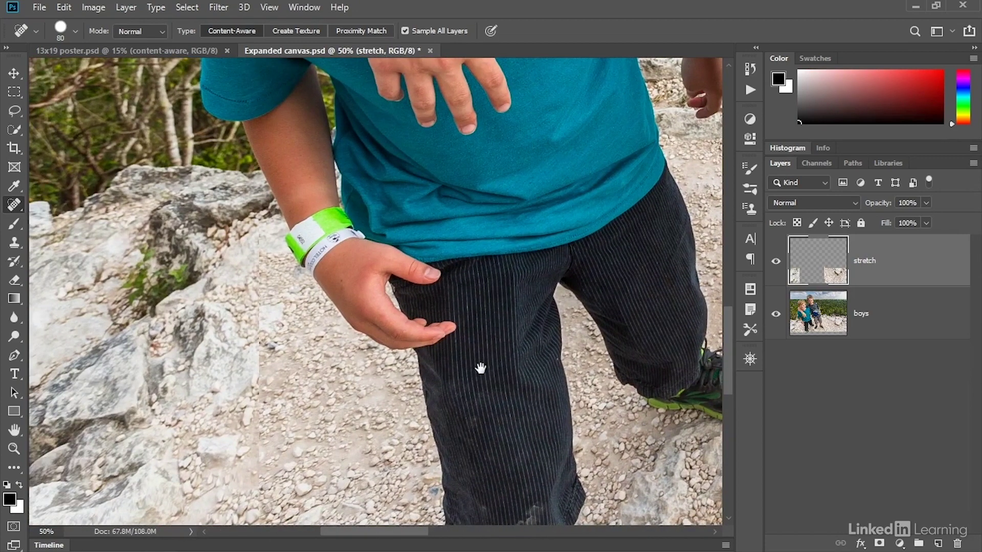
left_click_drag(256, 313, 295, 320)
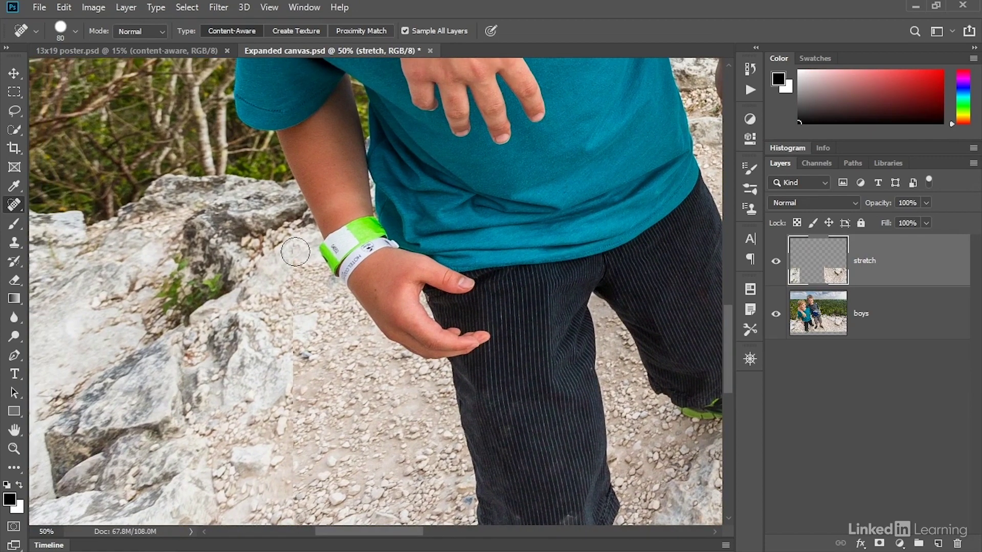
mouse_move(295, 251)
left_mouse_down()
mouse_move(297, 376)
mouse_move(292, 408)
mouse_move(271, 424)
mouse_move(268, 297)
left_mouse_up()
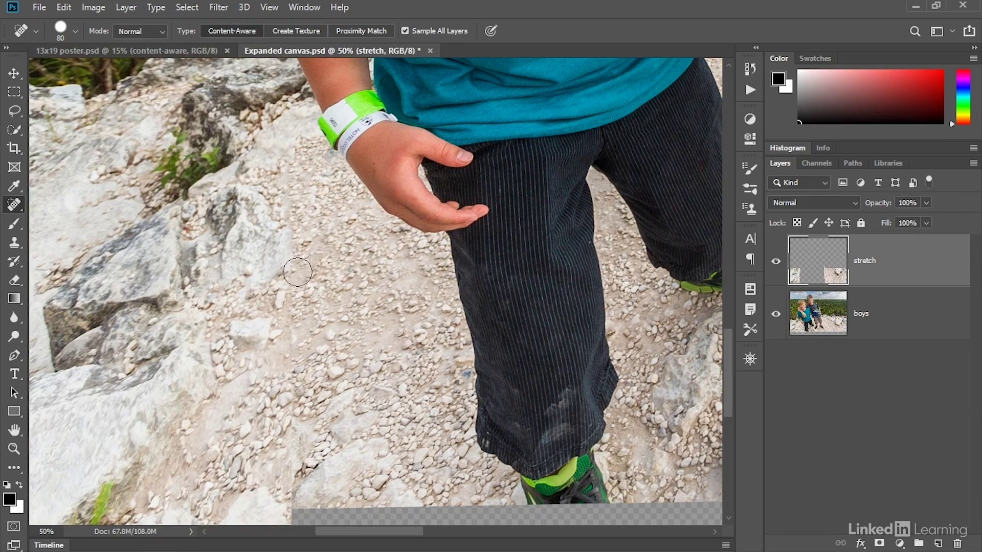
mouse_move(293, 295)
left_mouse_down()
mouse_move(289, 411)
mouse_move(305, 273)
mouse_move(326, 258)
mouse_move(326, 322)
mouse_move(338, 351)
mouse_move(328, 355)
mouse_move(384, 340)
left_mouse_up()
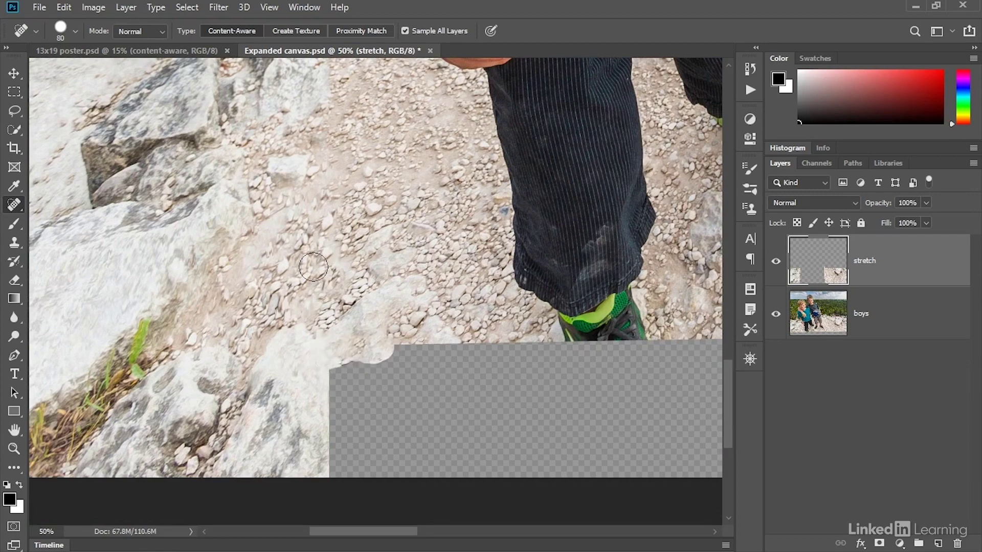
key("ctrl+0")
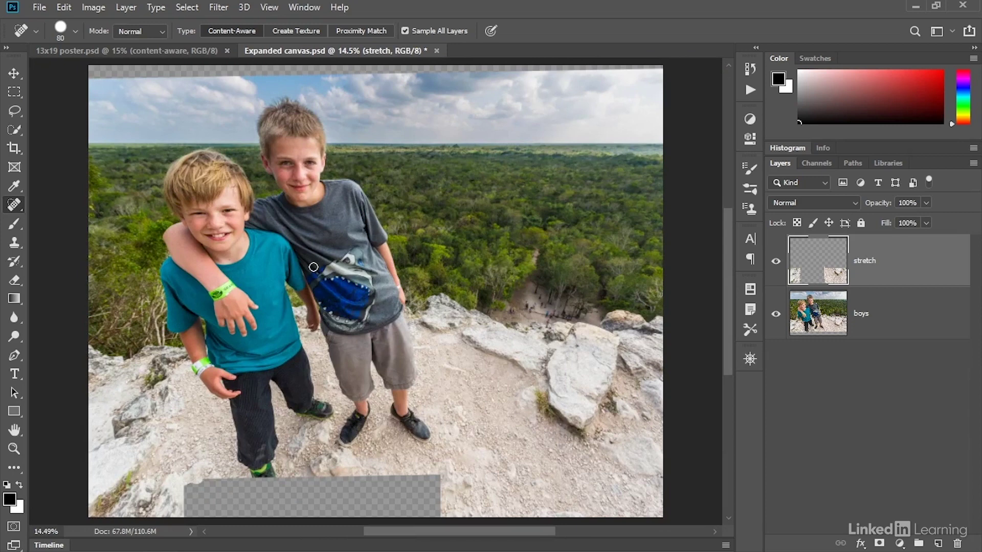
Switch to the Rectangular Marquee tool with M
key("m")
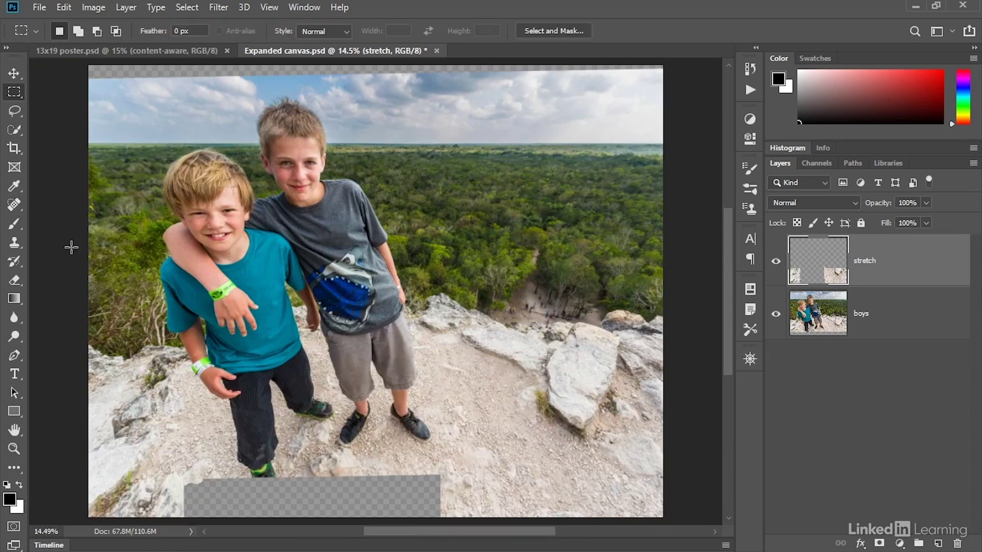